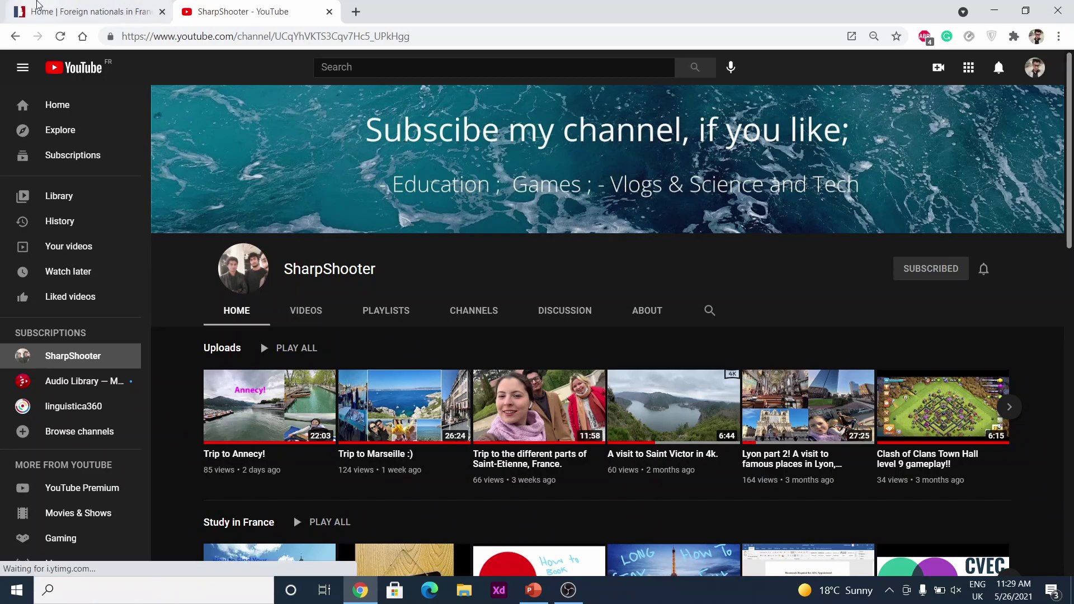
Go full screen and open the 'apply or renew my residence permit' service.
left_click(188, 39)
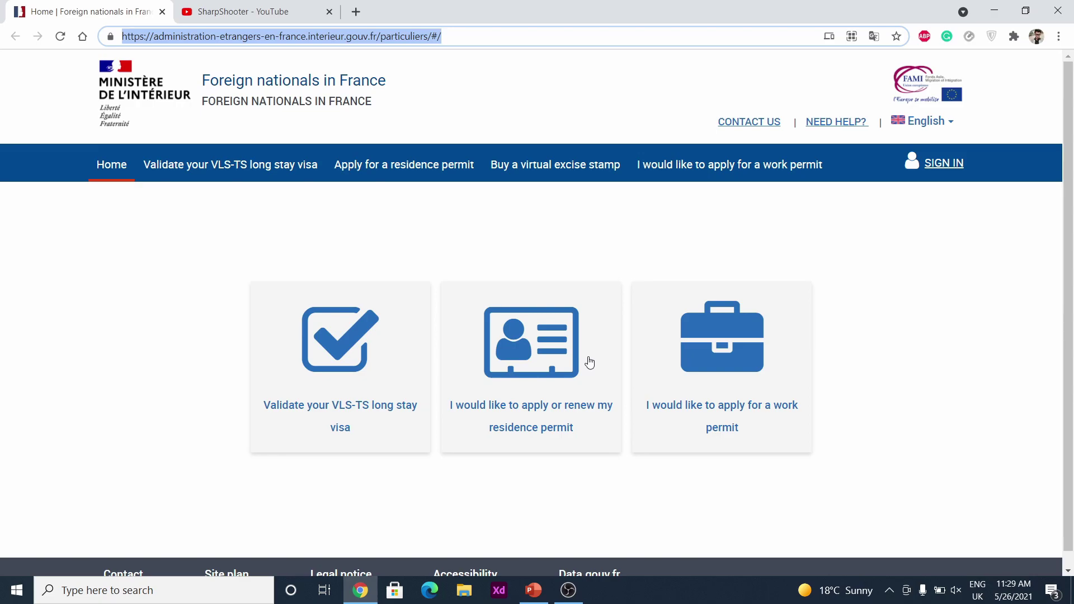
key("F11")
left_click(575, 305)
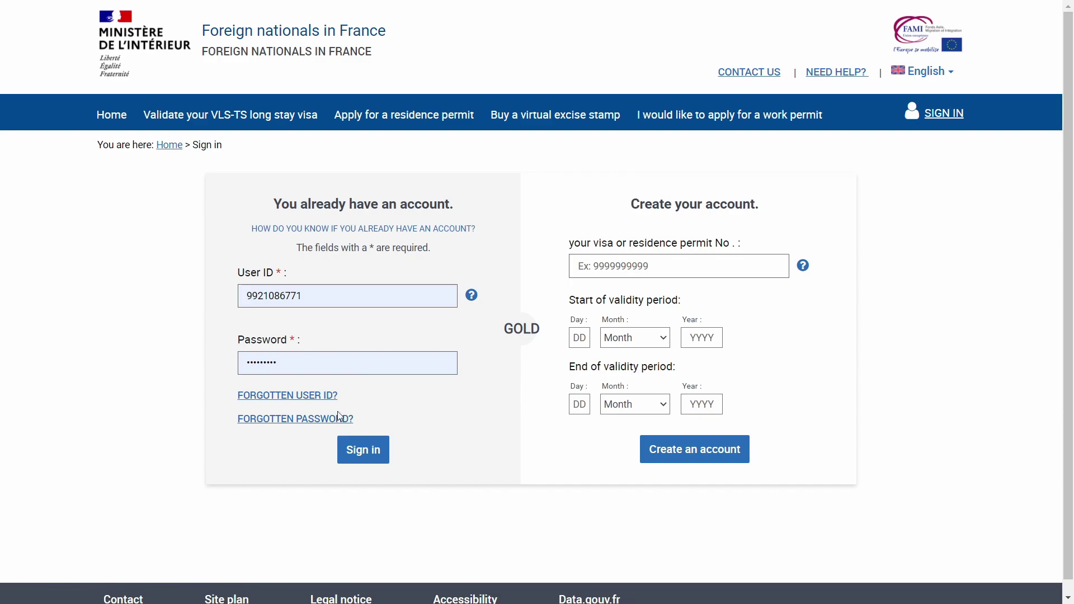
Sign in to the existing ANEF account, re-entering the password, and decline Chrome's password update.
left_click(352, 451)
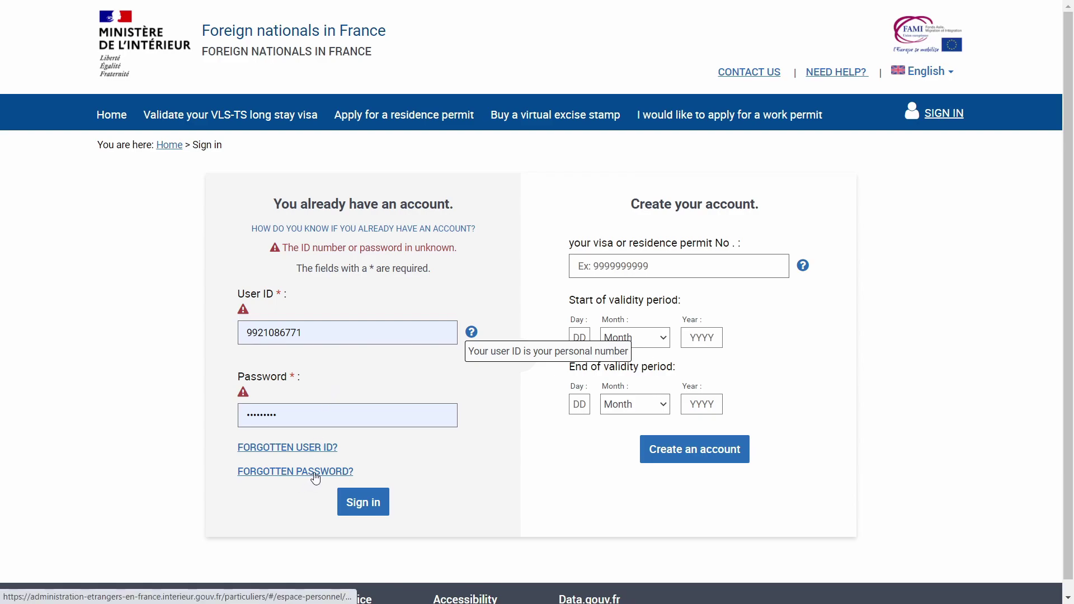
left_click_drag(278, 415, 209, 427)
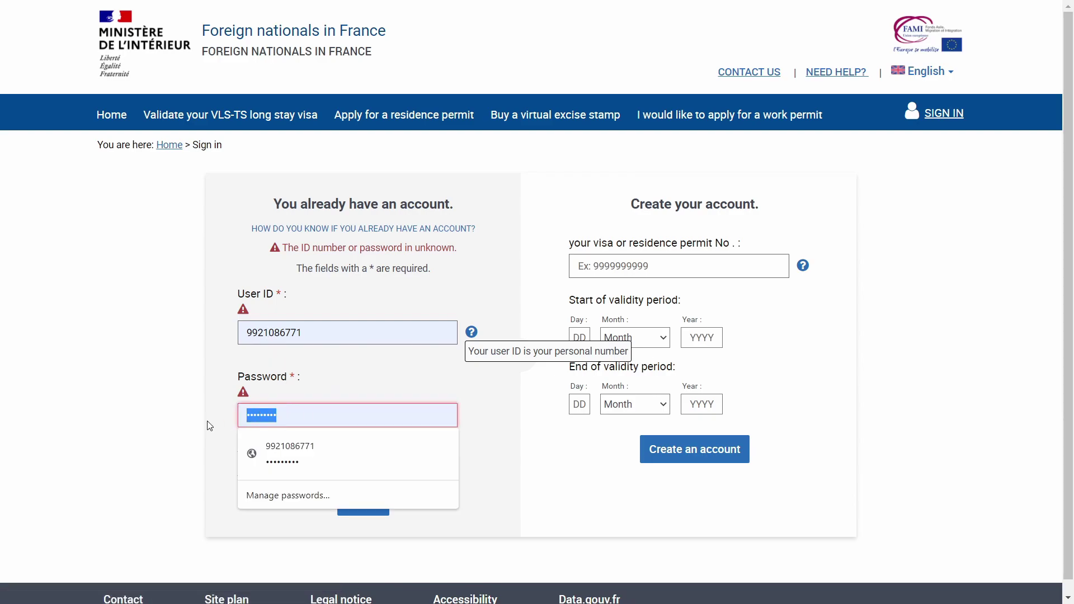
type("a")
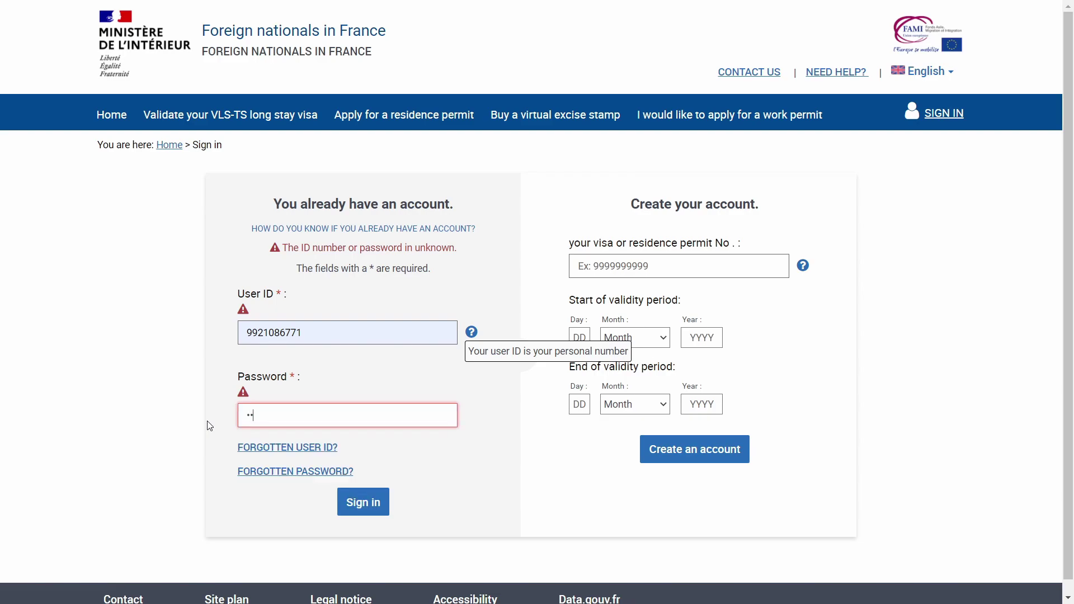
key("Return")
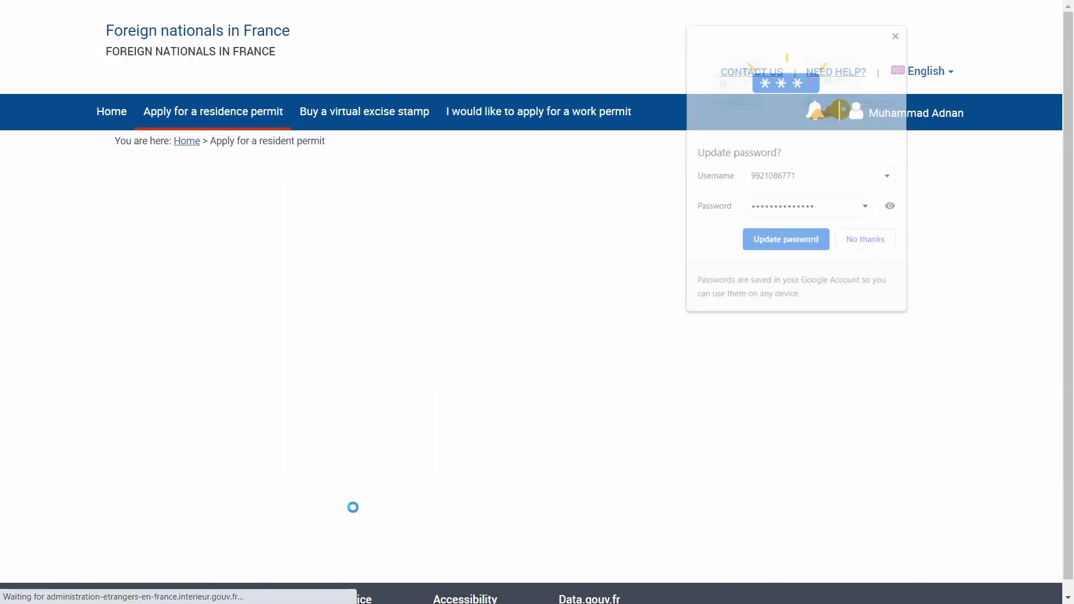
left_click(866, 243)
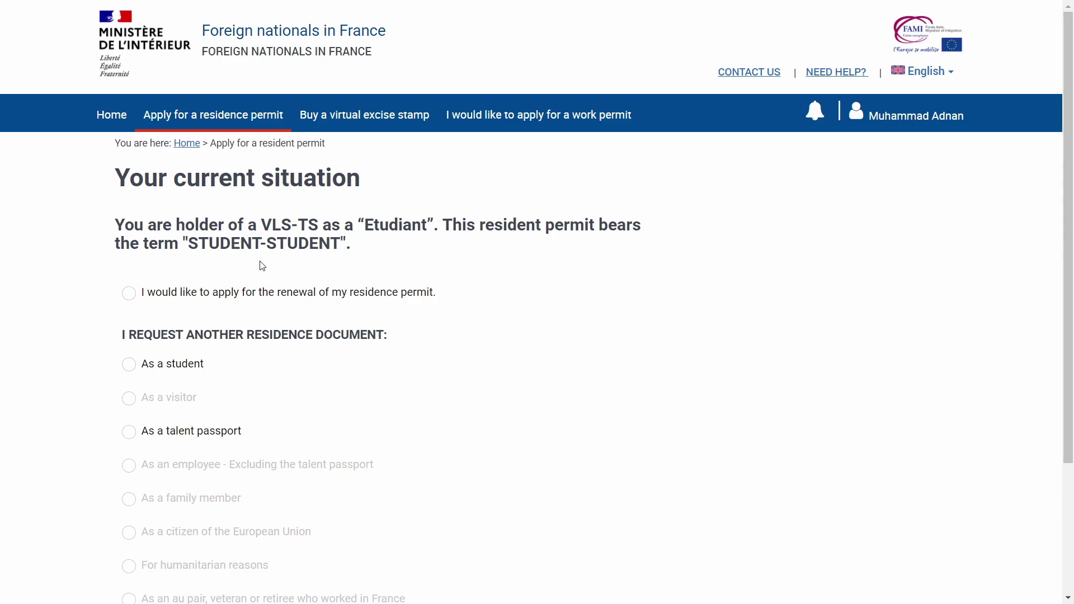
Try the renewal option and browse the VLS-TS reason list without choosing one.
left_click(234, 296)
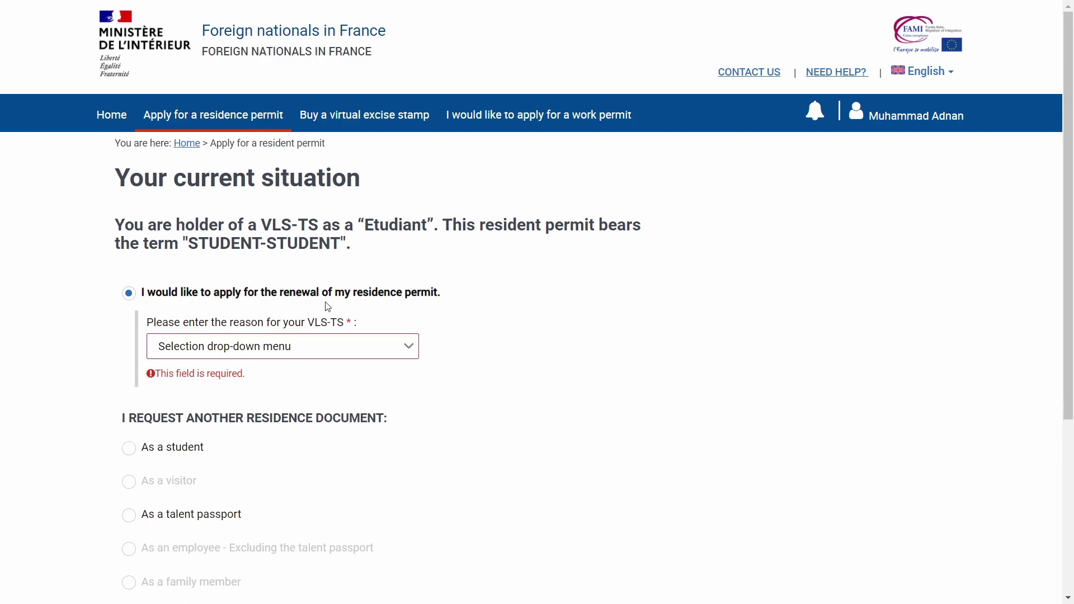
left_click(387, 349)
mouse_move(417, 385)
left_mouse_down()
mouse_move(419, 411)
mouse_move(409, 375)
left_mouse_up()
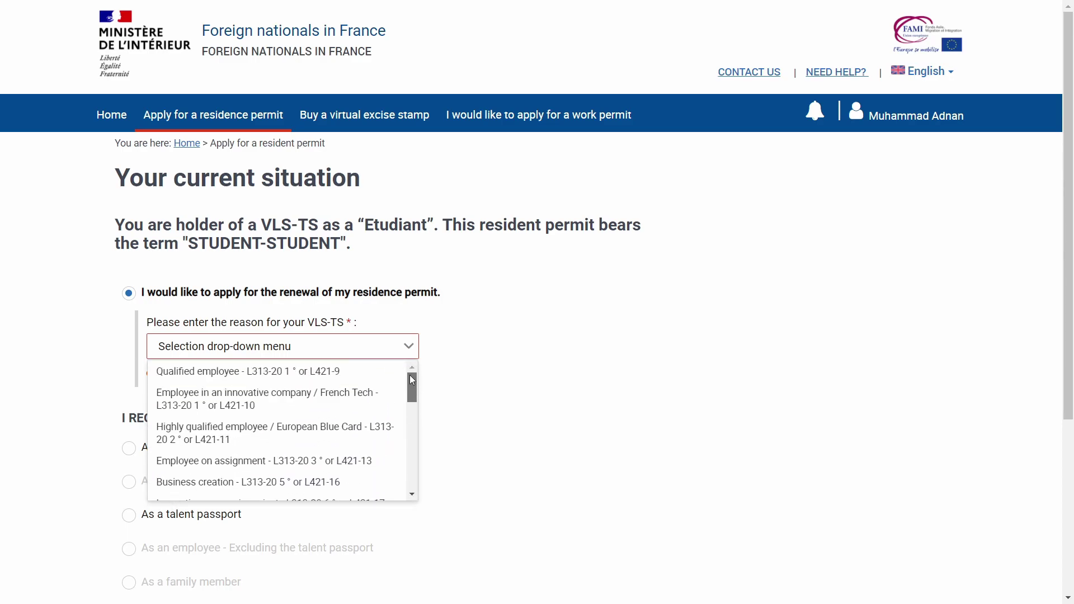
left_click(419, 401)
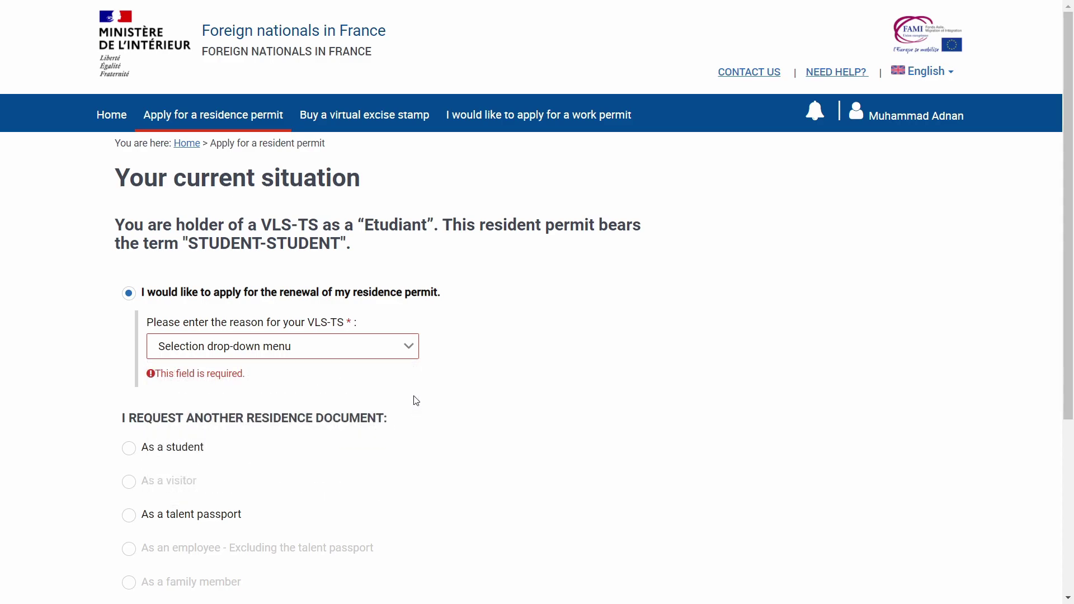
left_click(391, 349)
left_click_drag(413, 370, 422, 511)
left_click(484, 446)
Request another residence document 'As a student' and continue to the study permit introduction.
left_click(128, 448)
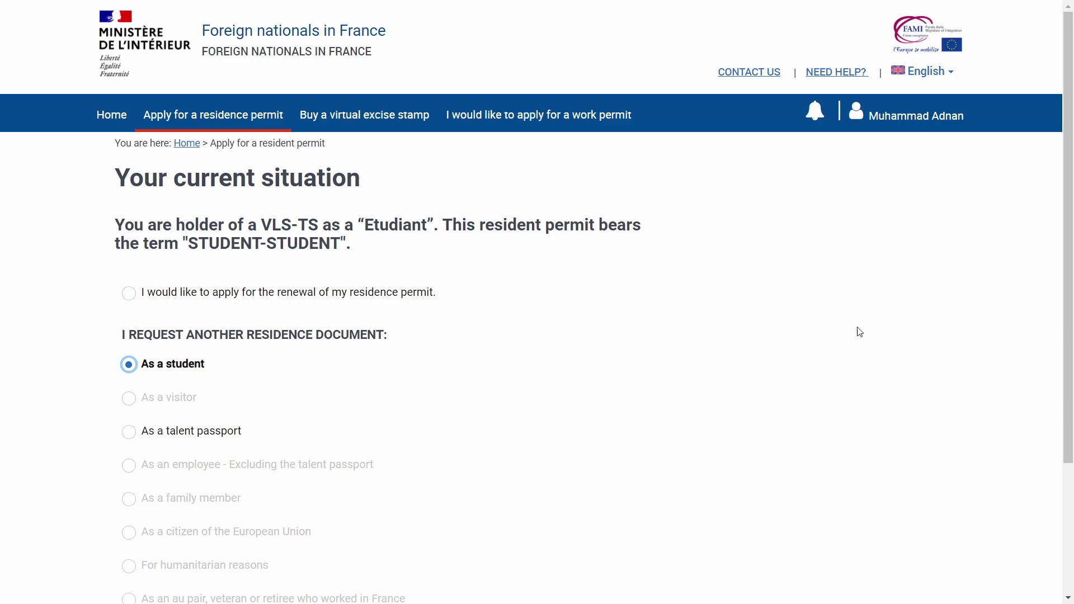
left_click_drag(1068, 327, 1071, 455)
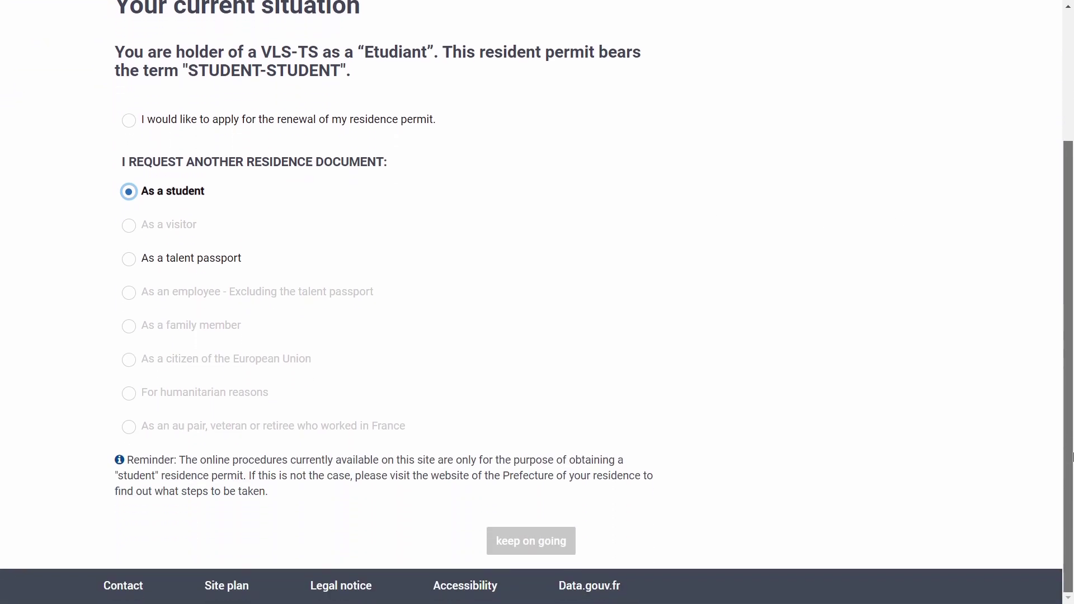
key("Down")
scroll(304, 330, "down", 3)
scroll(304, 331, "up", 6)
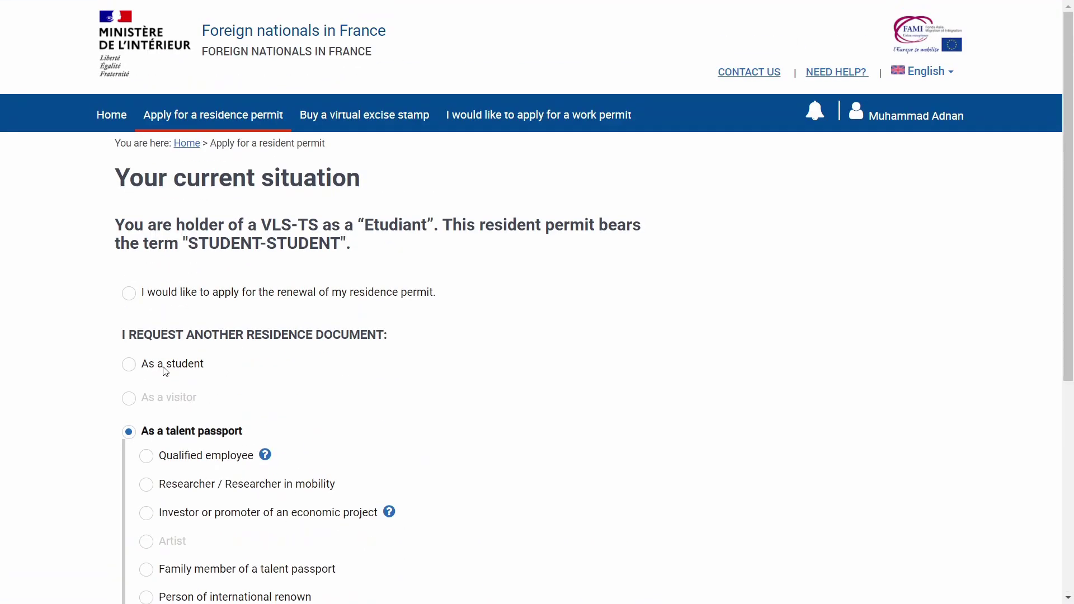
left_click(166, 372)
left_click(1069, 521)
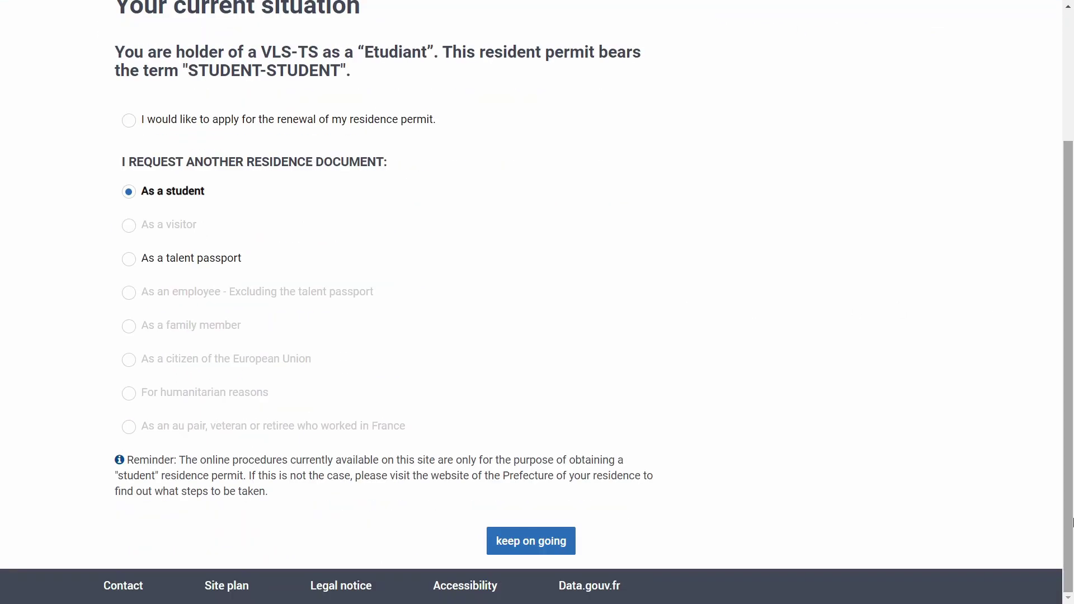
left_click(562, 547)
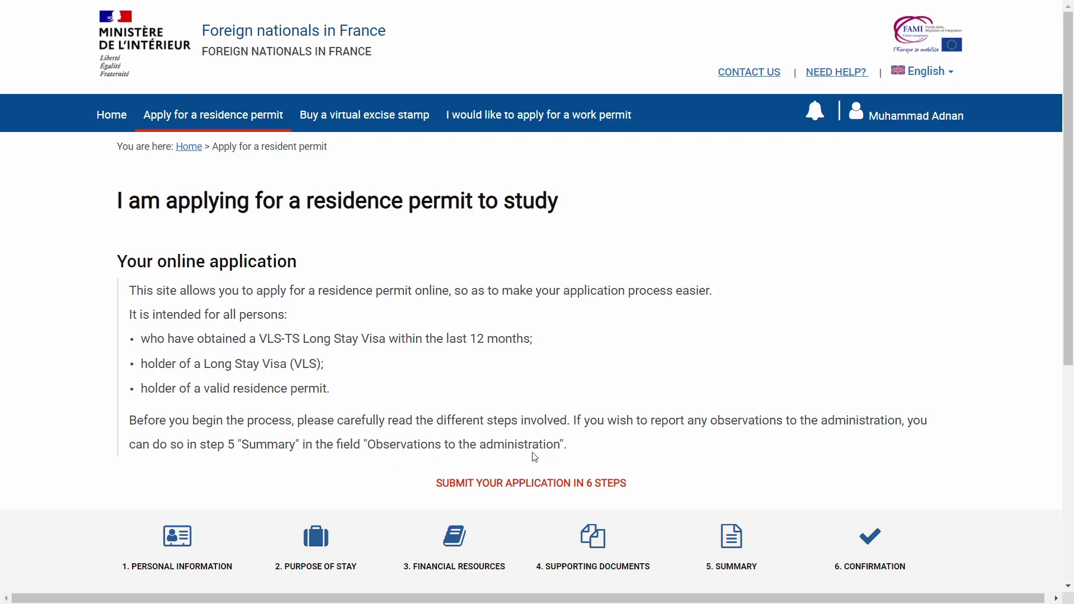
Read the six-step overview and start the online study permit application.
scroll(534, 457, "down", 4)
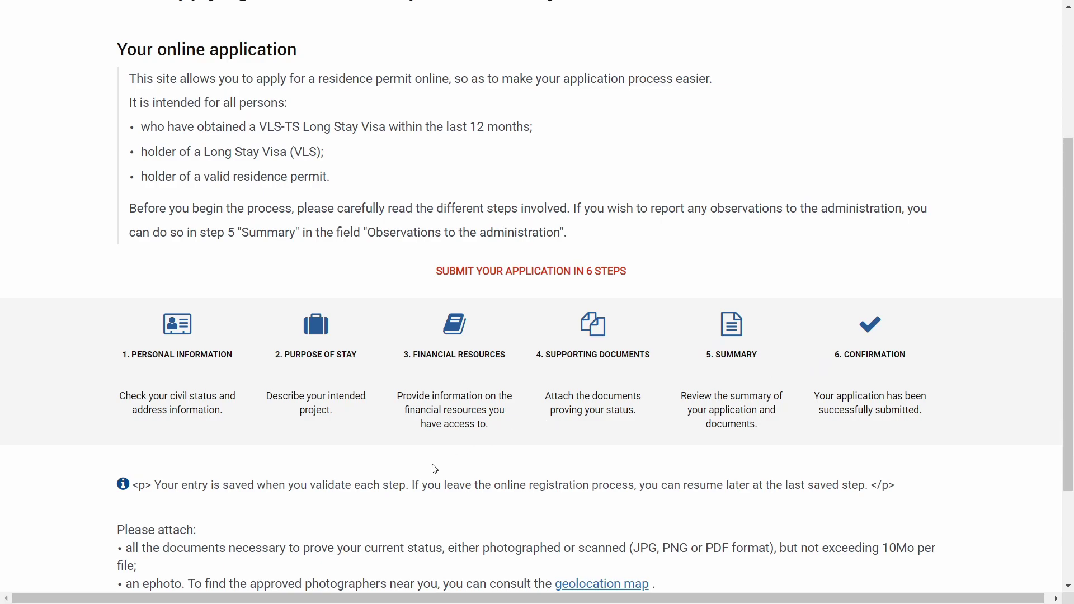
scroll(435, 469, "down", 3)
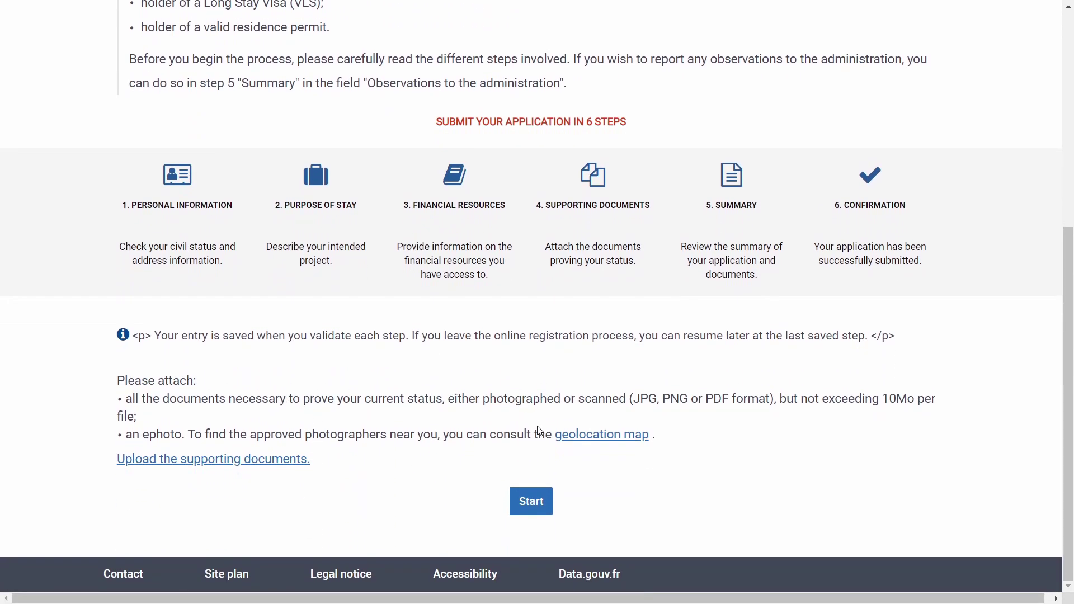
left_click(542, 500)
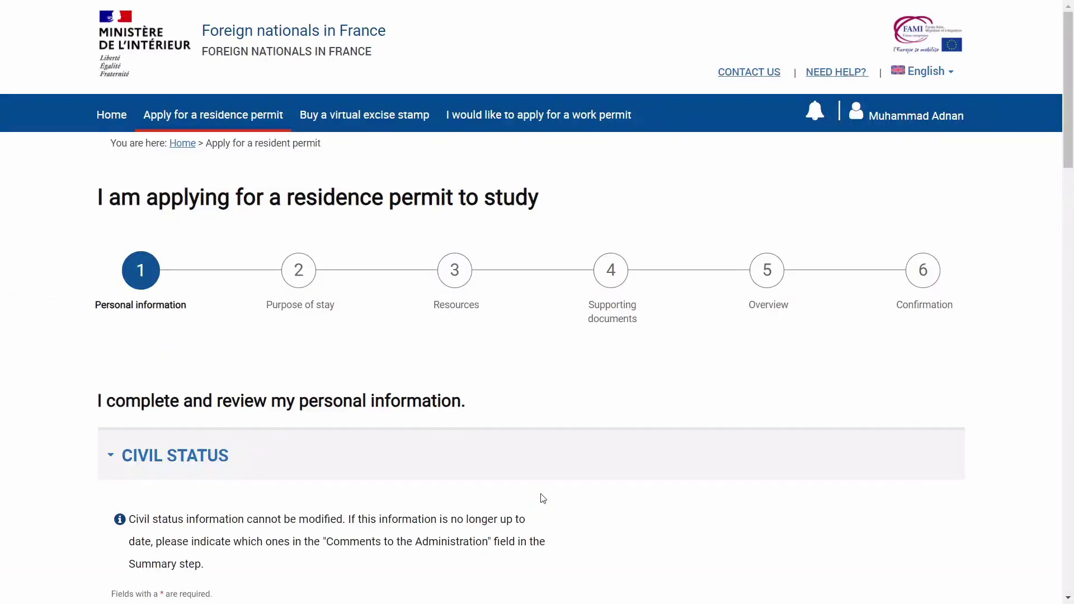
Review the Civil status, Address and Contact information sections of Personal information.
scroll(498, 451, "down", 3)
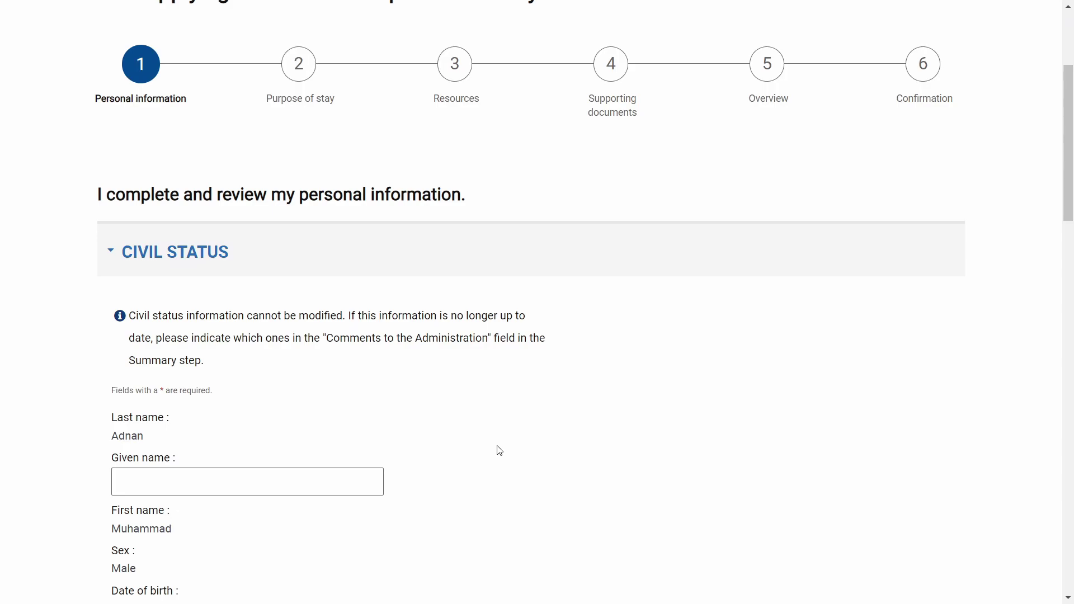
scroll(497, 450, "down", 3)
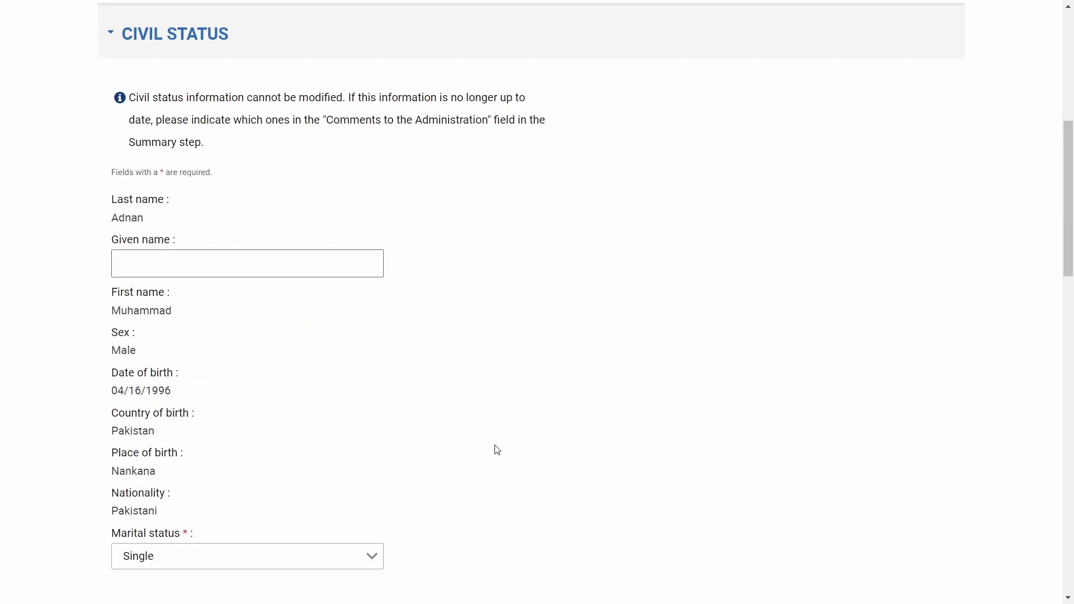
scroll(496, 449, "down", 2)
scroll(496, 451, "down", 9)
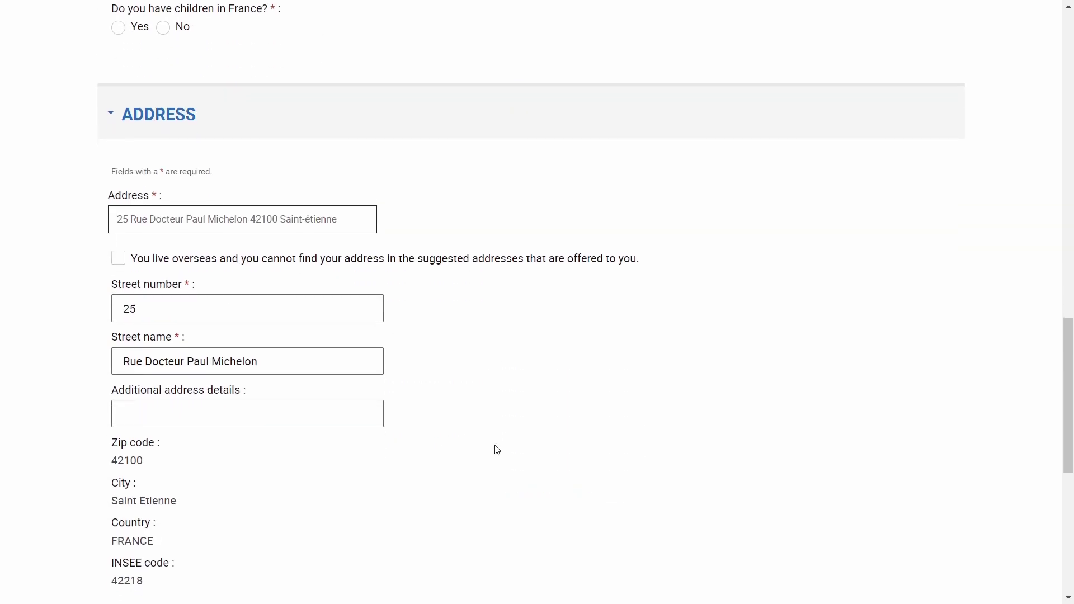
scroll(497, 451, "down", 7)
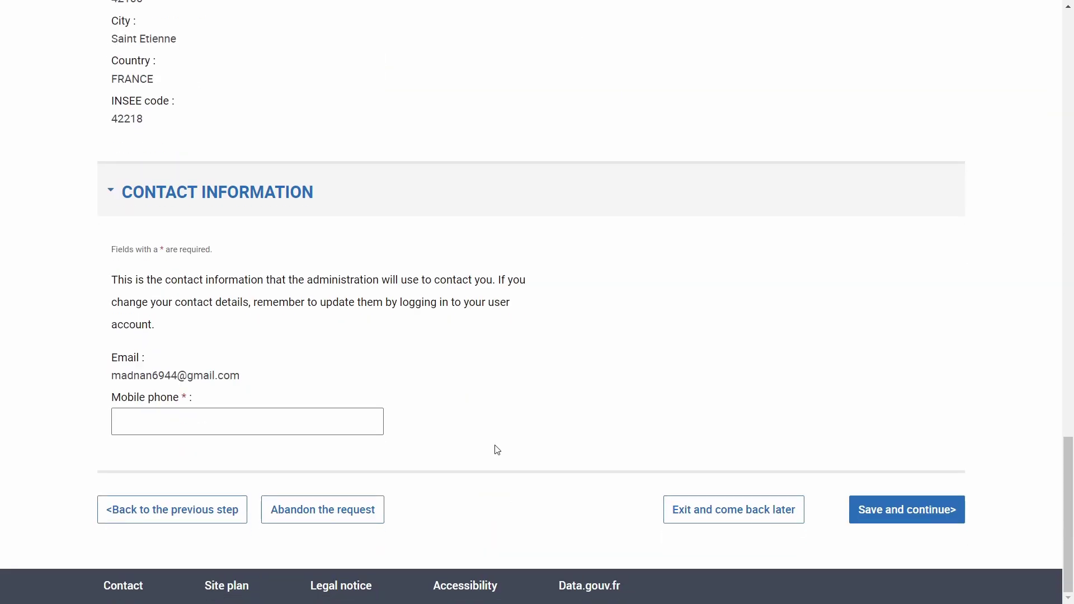
scroll(497, 450, "up", 20)
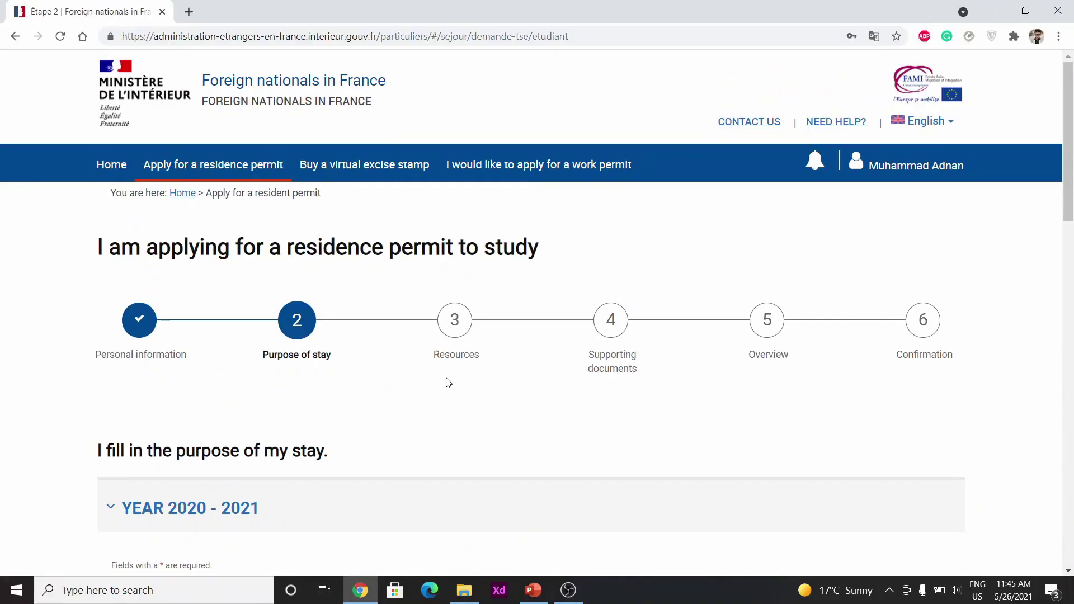
scroll(445, 379, "down", 3)
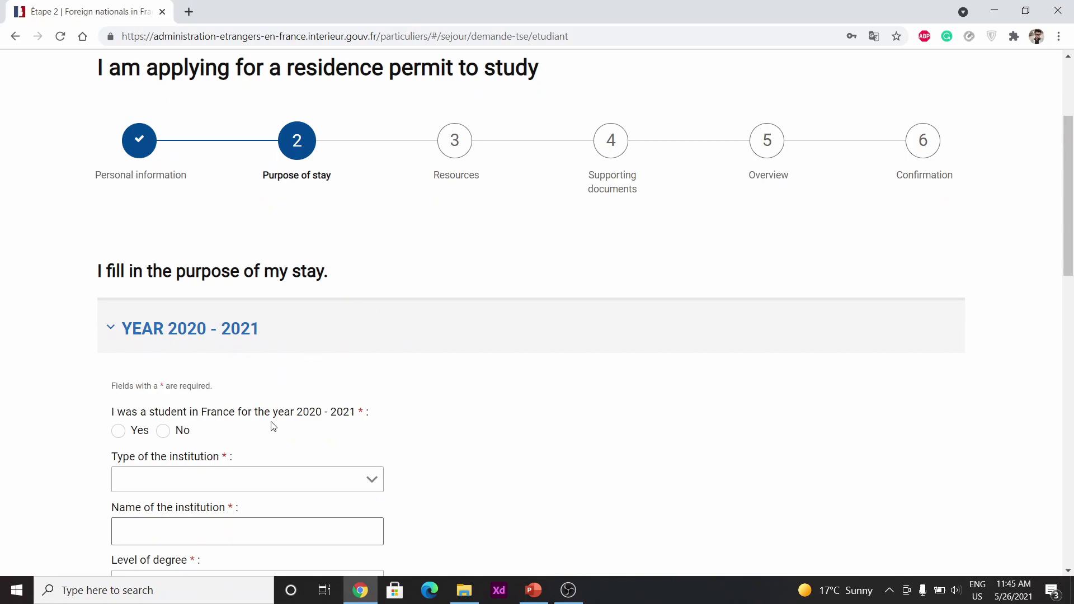
Answer Yes to studying in France in 2020 - 2021 and browse the institution types.
left_click(119, 431)
left_click(230, 486)
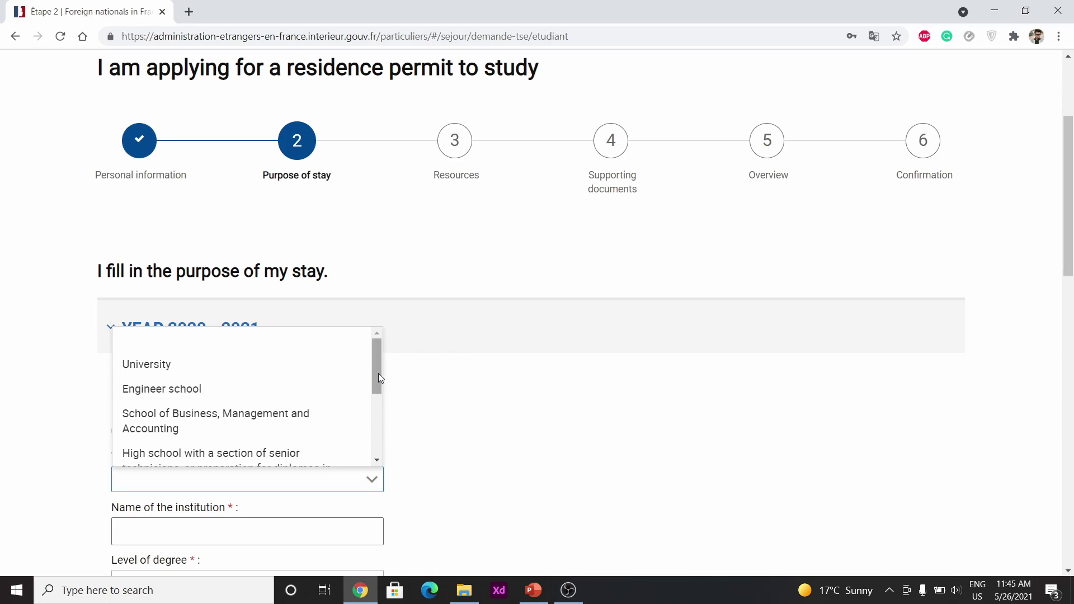
left_click_drag(378, 378, 347, 346)
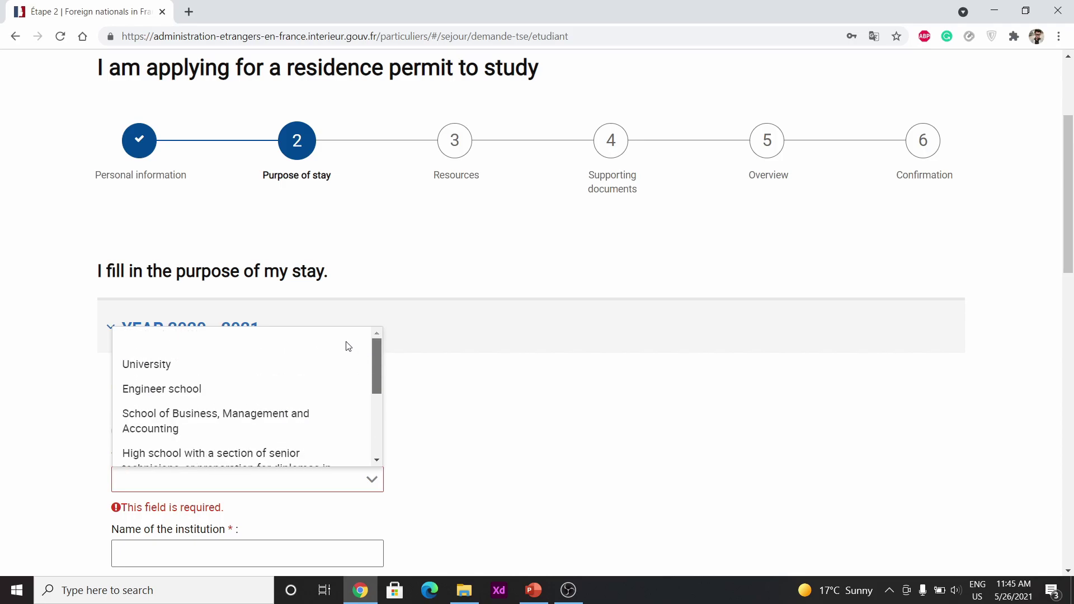
left_click(259, 369)
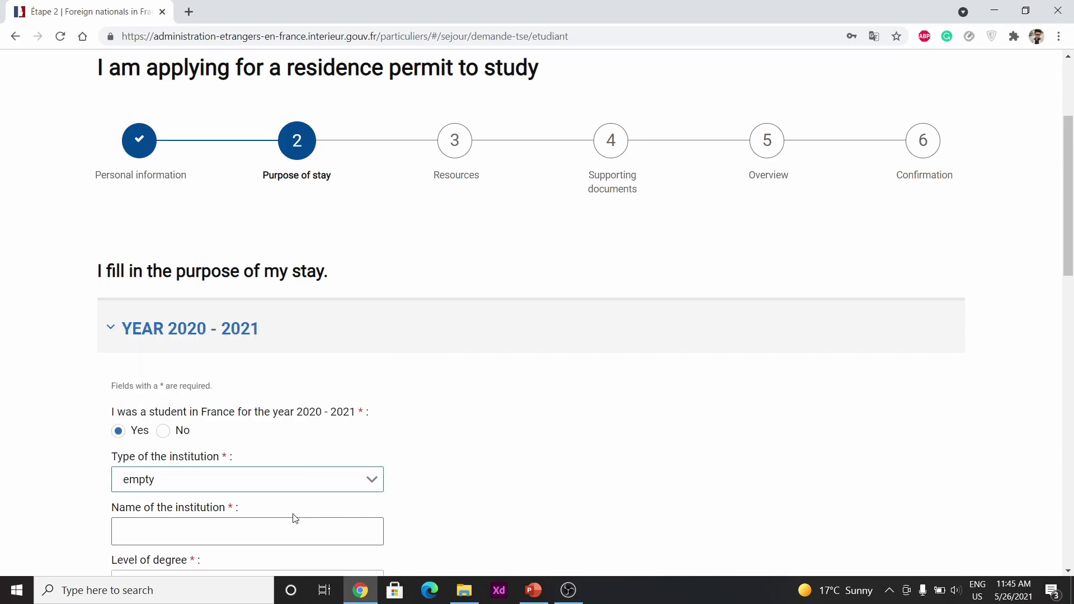
left_click(330, 482)
left_click(379, 479)
left_click_drag(1068, 241, 1072, 297)
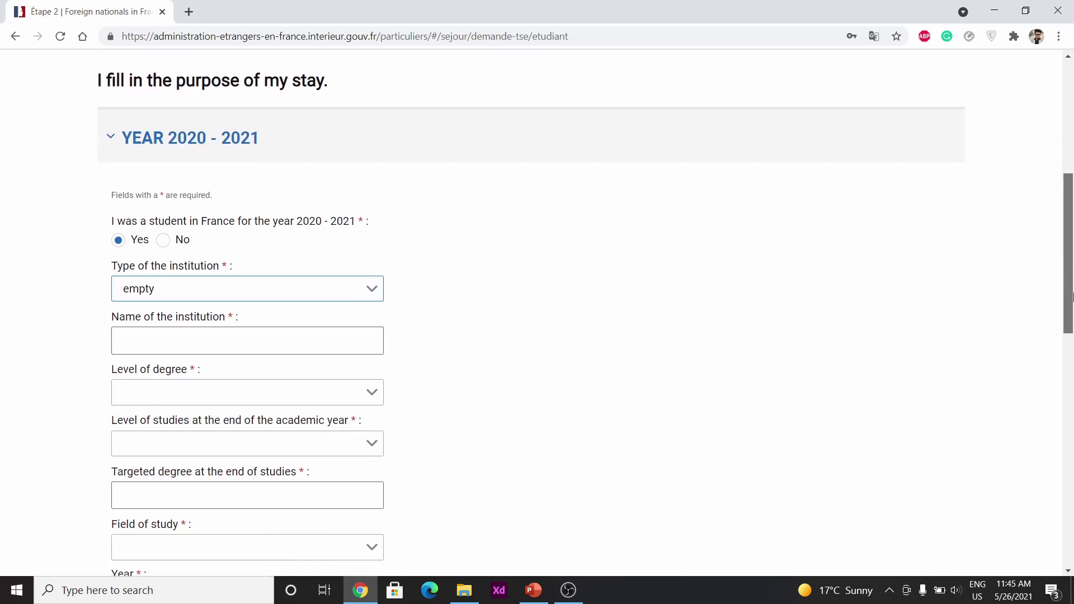
Enter Université Jean Monnet as the institution and set the level of studies to M2.
left_click(203, 342)
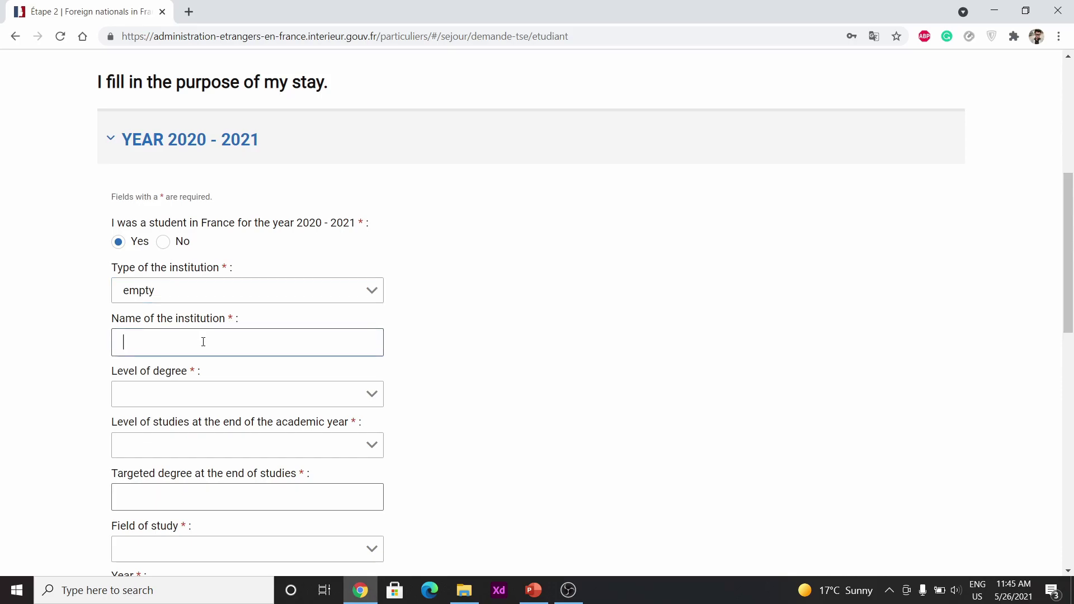
type("Un")
type("iversité Jean Monnet")
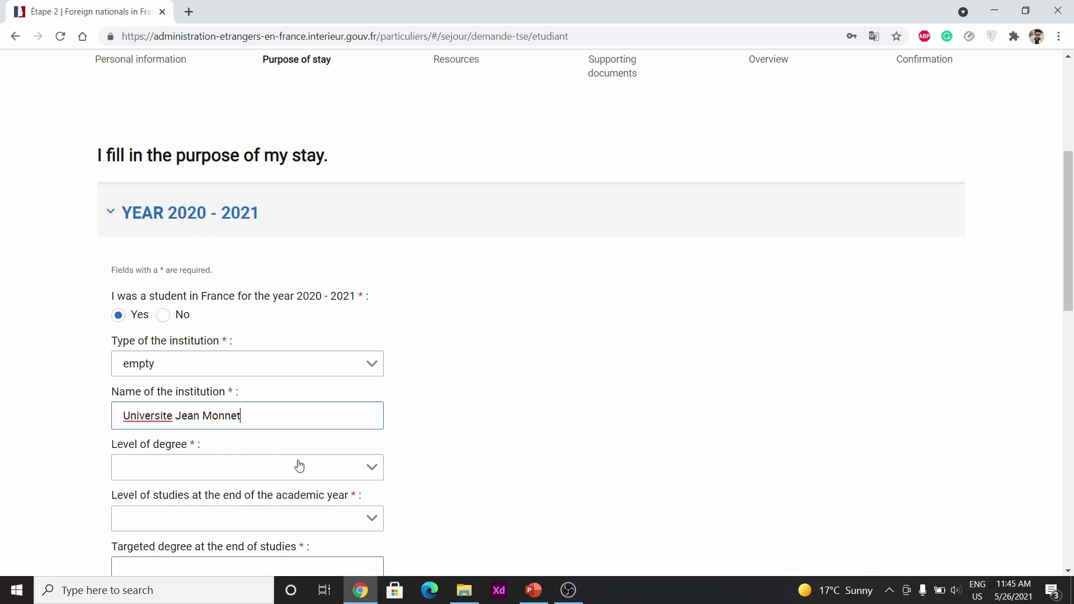
left_click(297, 465)
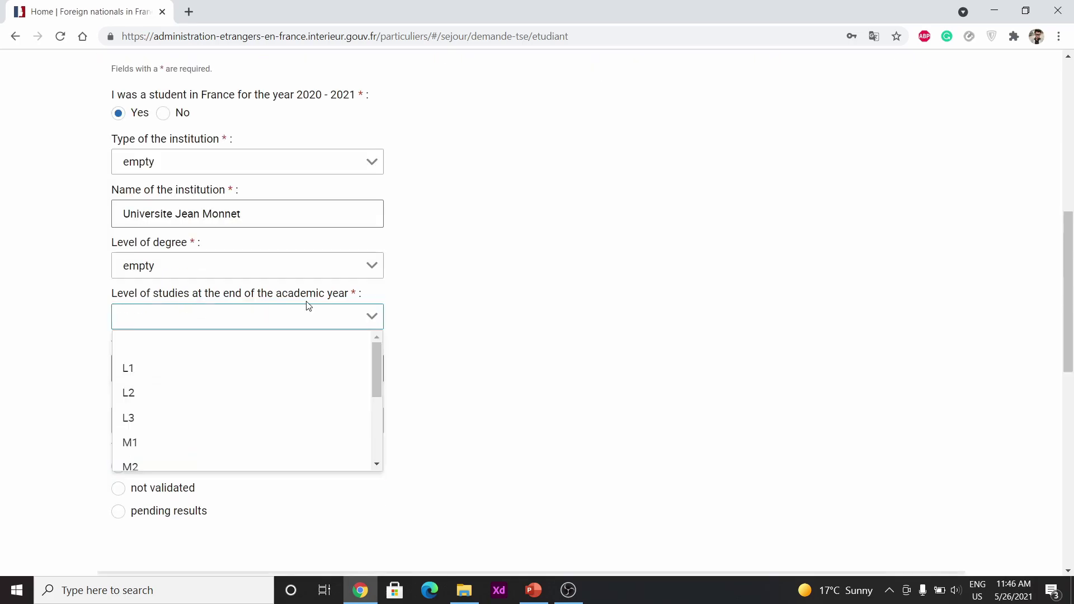
left_click_drag(374, 376, 378, 406)
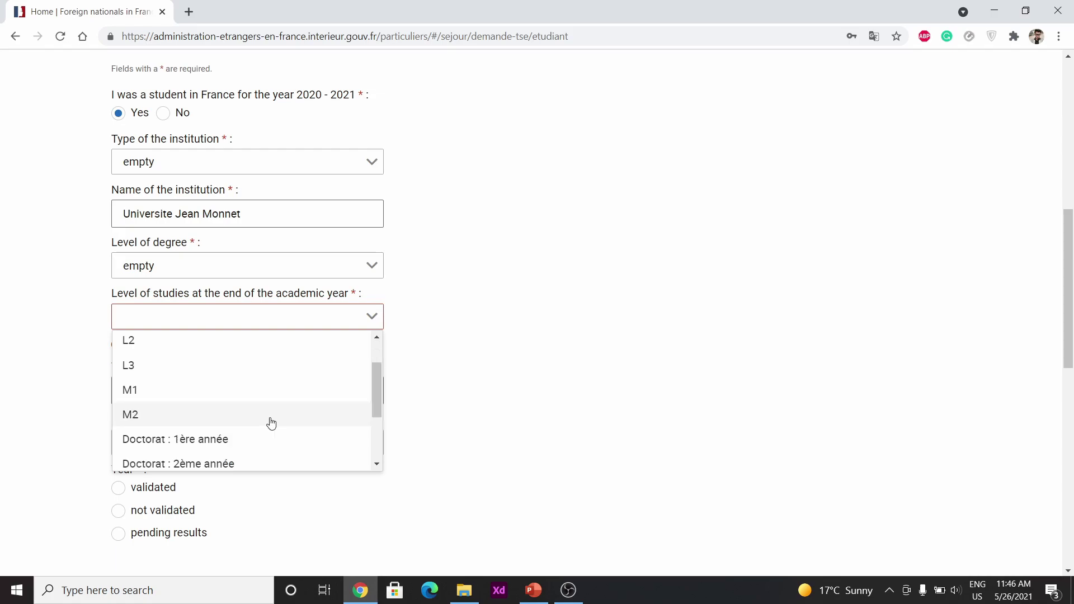
left_click(271, 422)
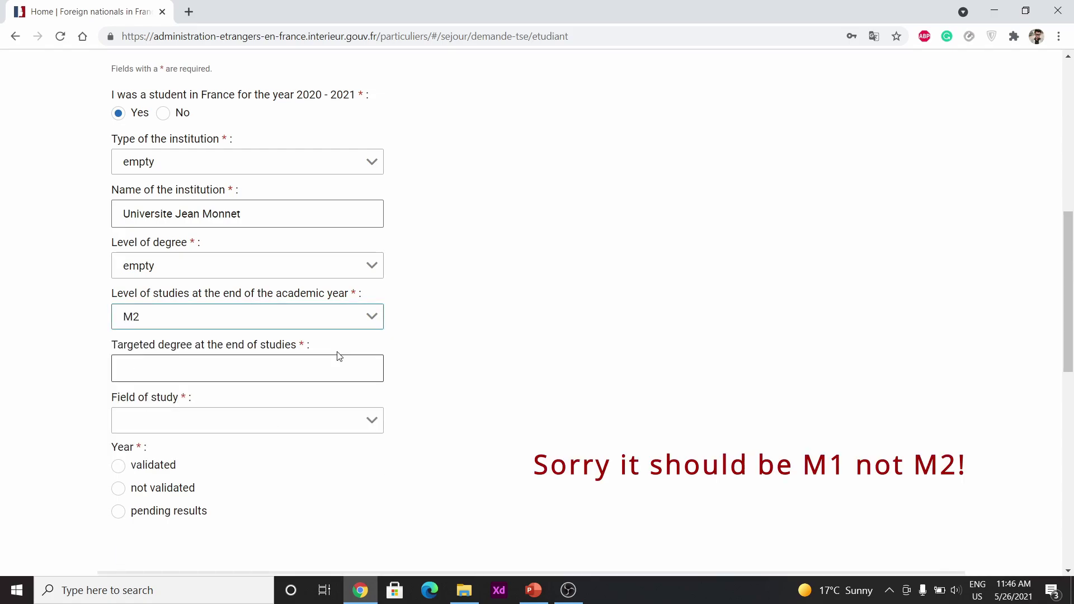
Enter the targeted degree 'Surface and Interface Science and Engineering' and choose a field of study.
left_click(334, 363)
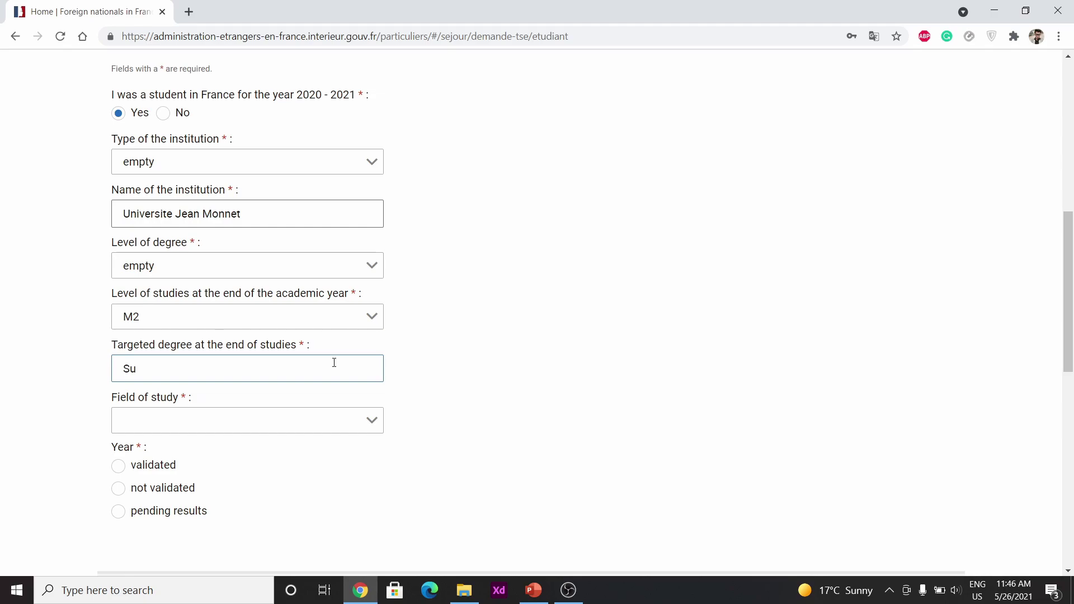
type("ring")
left_click(352, 423)
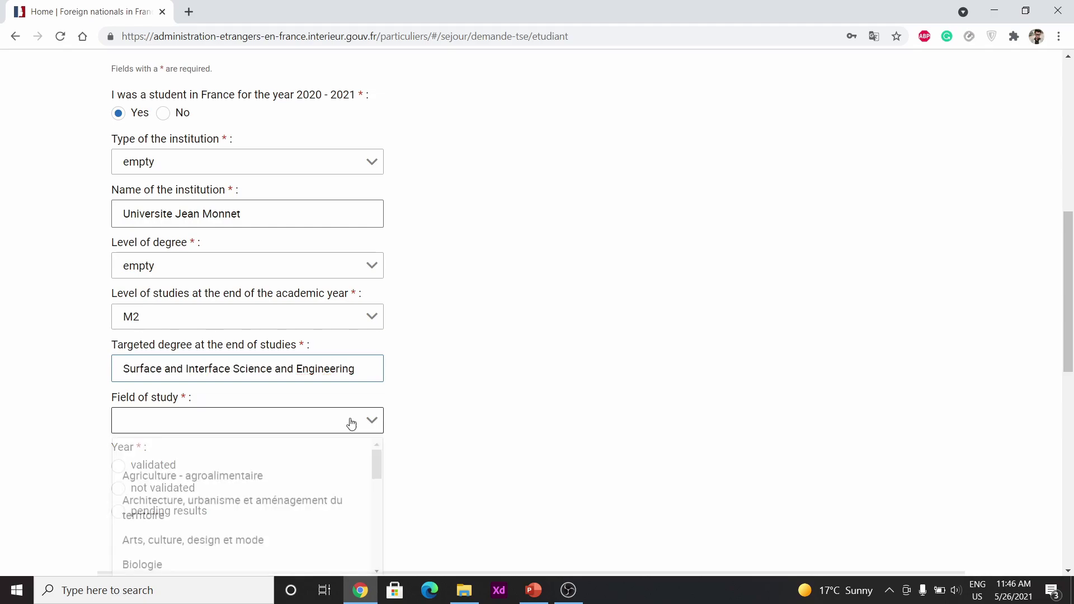
left_click_drag(377, 464, 378, 556)
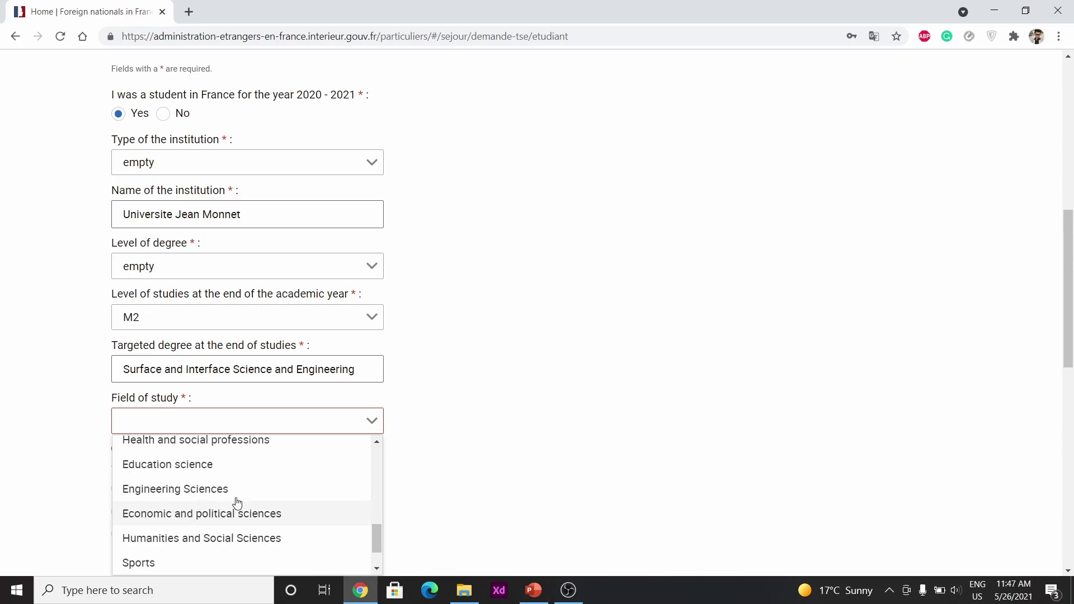
left_click(237, 503)
scroll(120, 326, "down", 3)
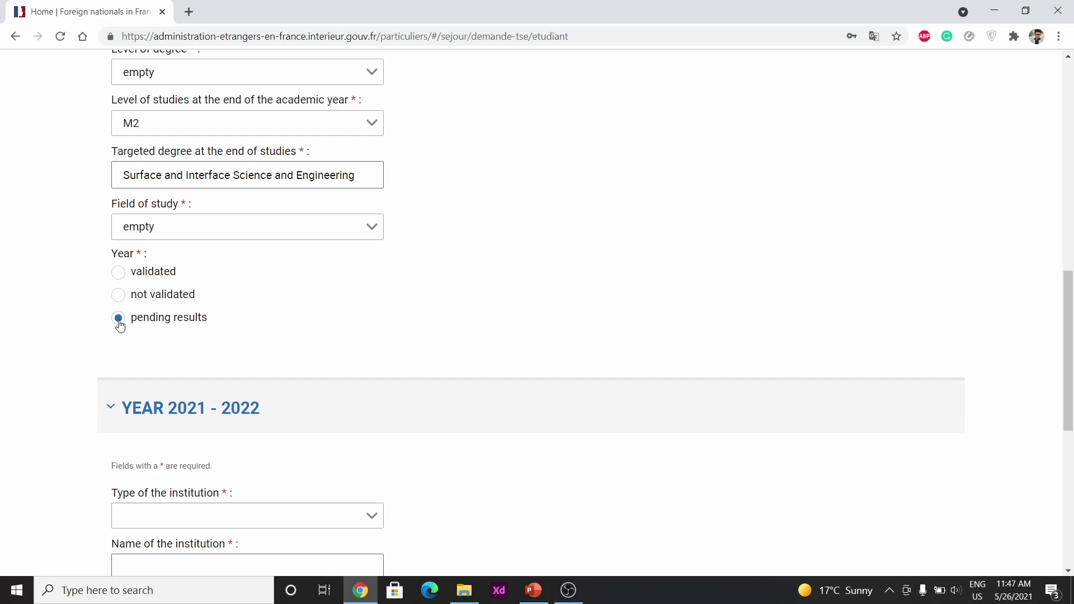
scroll(1055, 257, "up", 5)
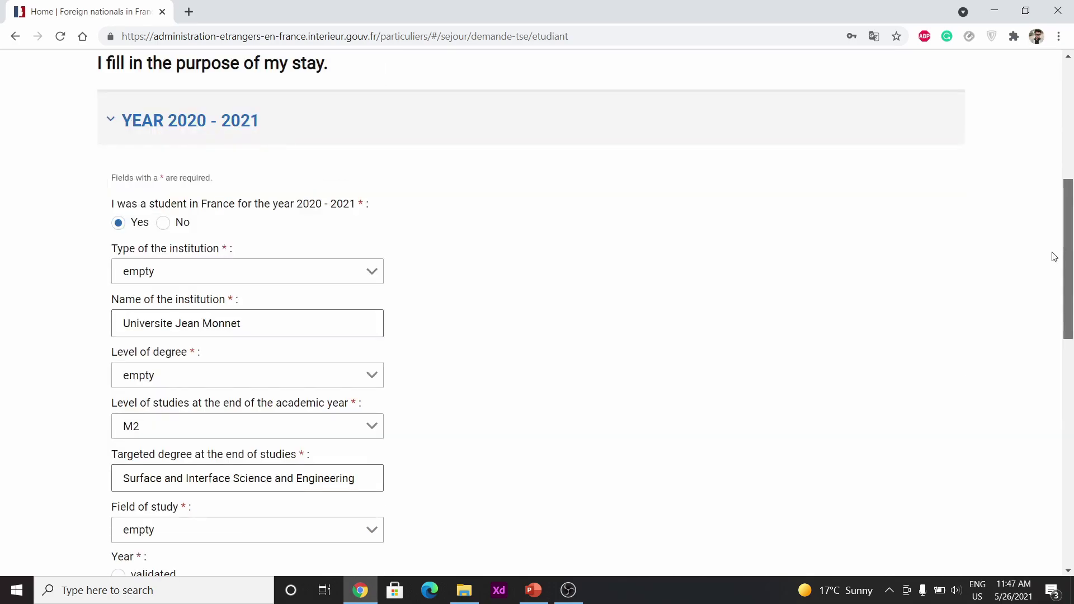
left_click(345, 427)
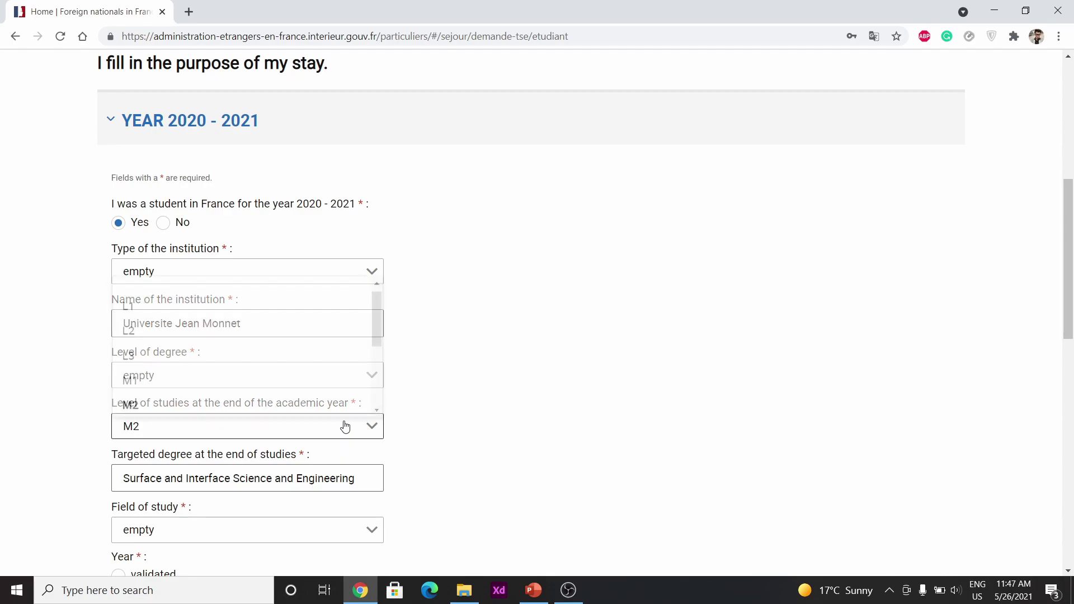
scroll(1072, 270, "down", 2)
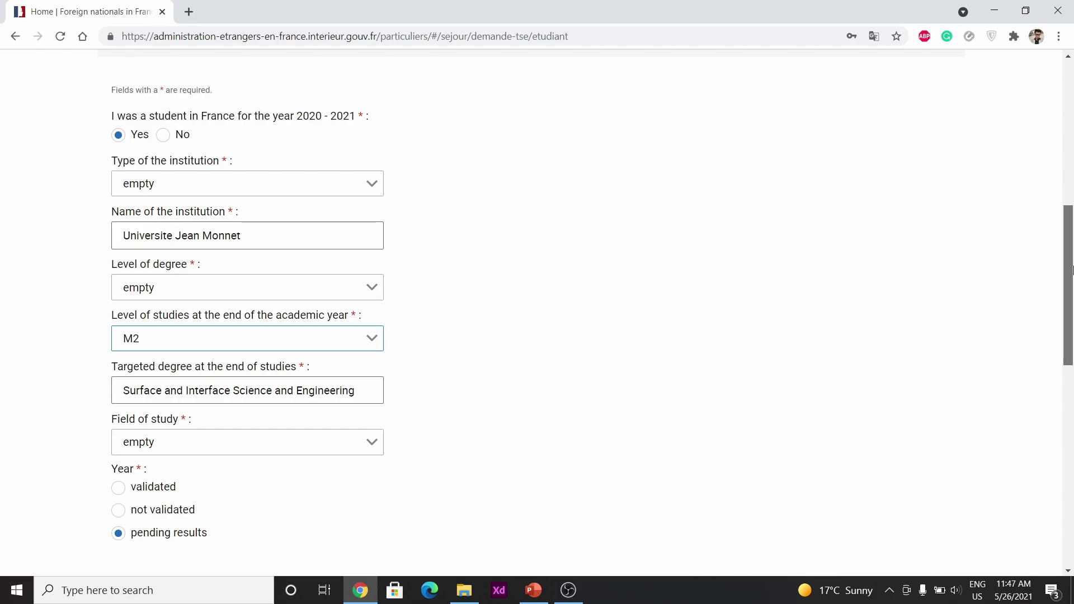
scroll(1072, 270, "down", 6)
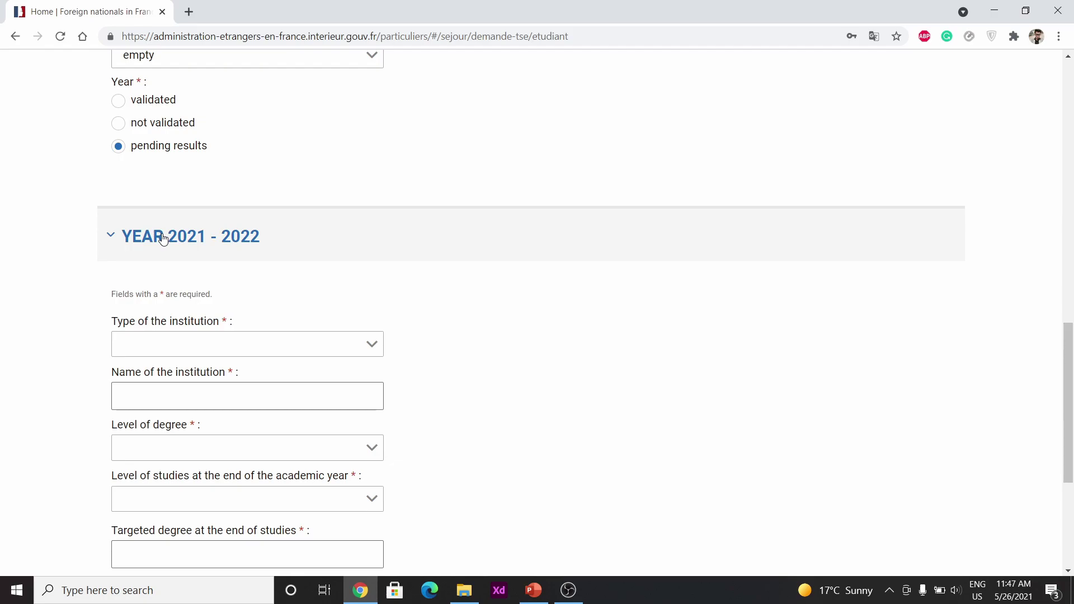
For 2021 - 2022, choose the institution type, enter Universite Jean Monnet and set the degree level.
left_click(247, 344)
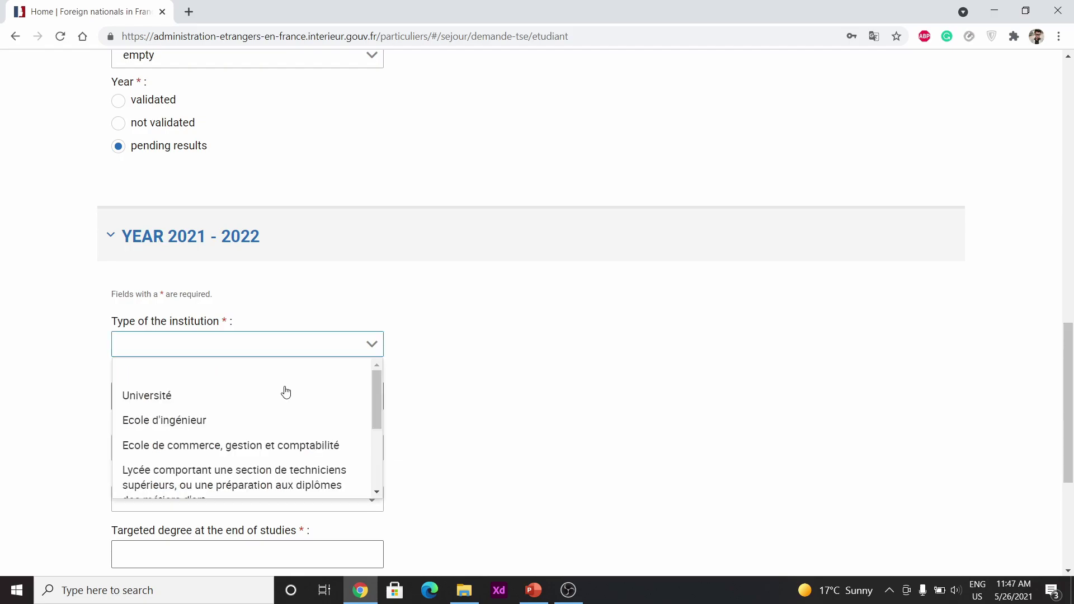
left_click(286, 392)
key("Tab")
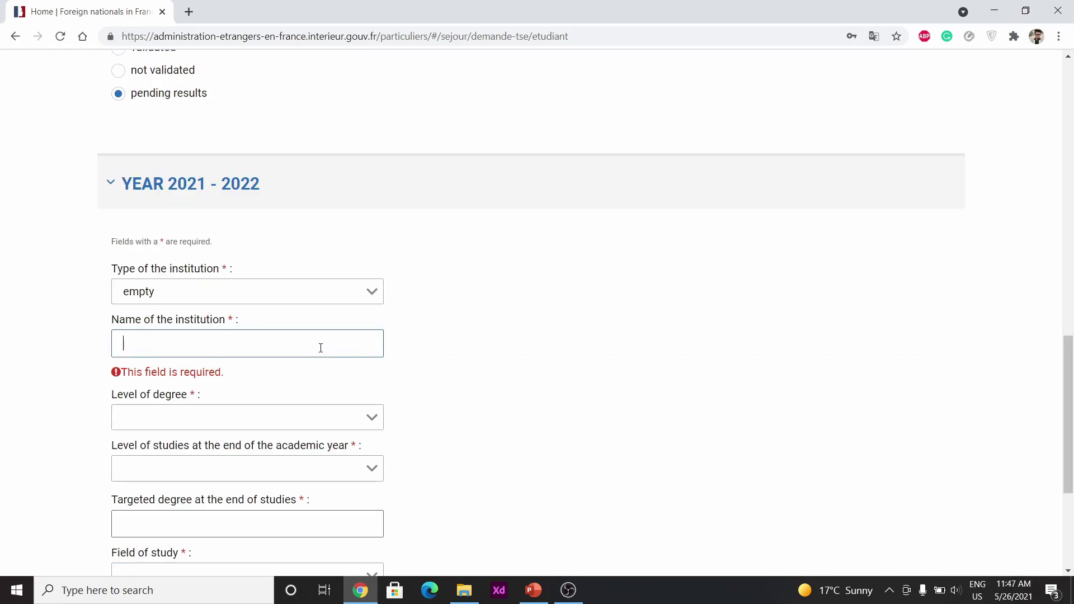
type("Universite Jean Monnet")
left_click(335, 394)
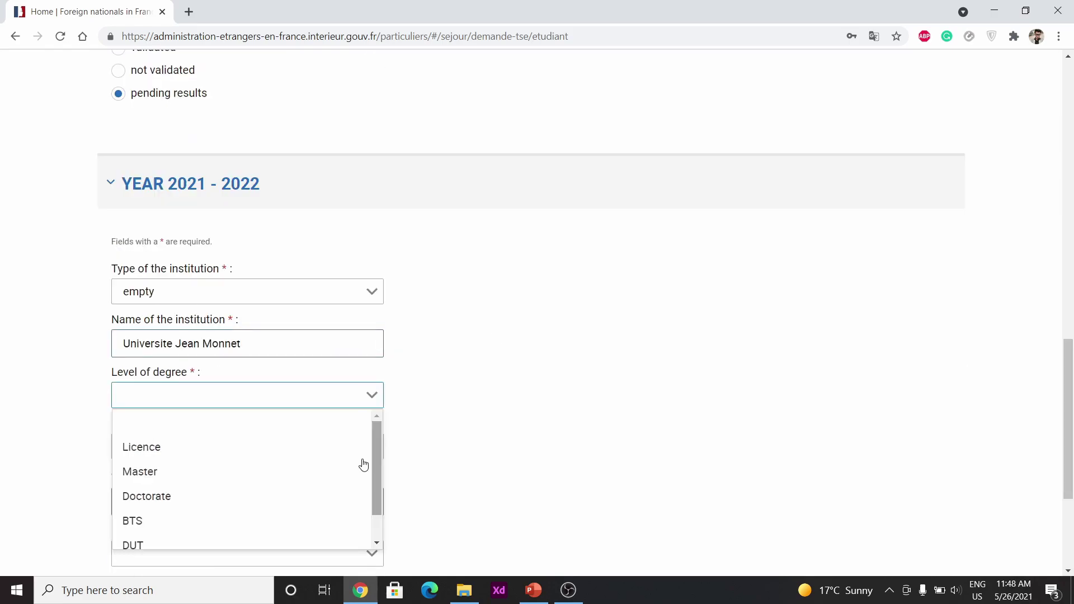
left_click(364, 464)
left_click(348, 445)
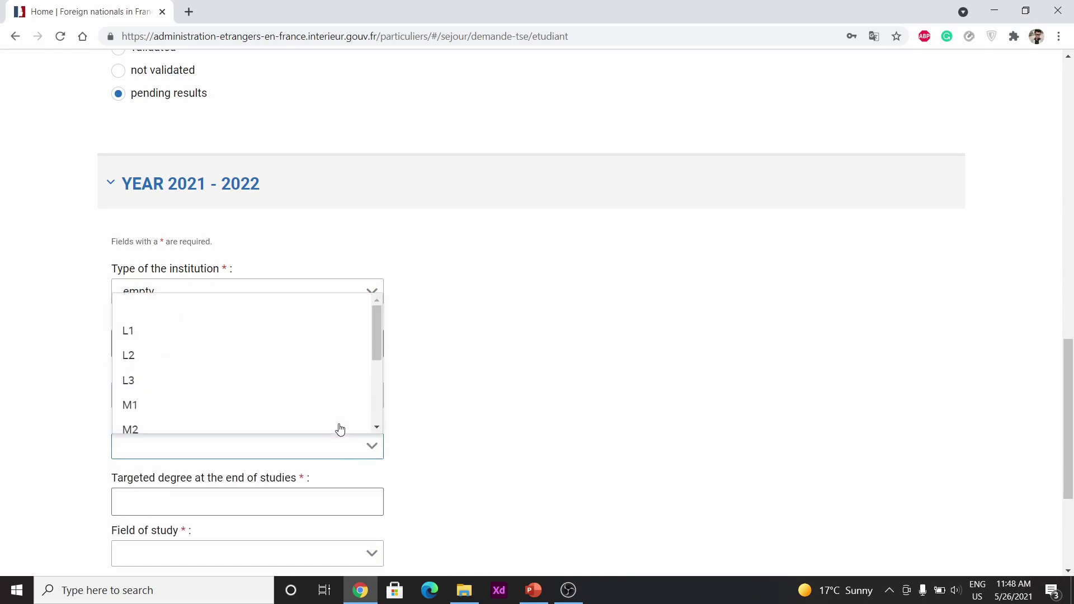
Answer No to the mobility program question and save the Purpose of stay step.
scroll(981, 315, "down", 2)
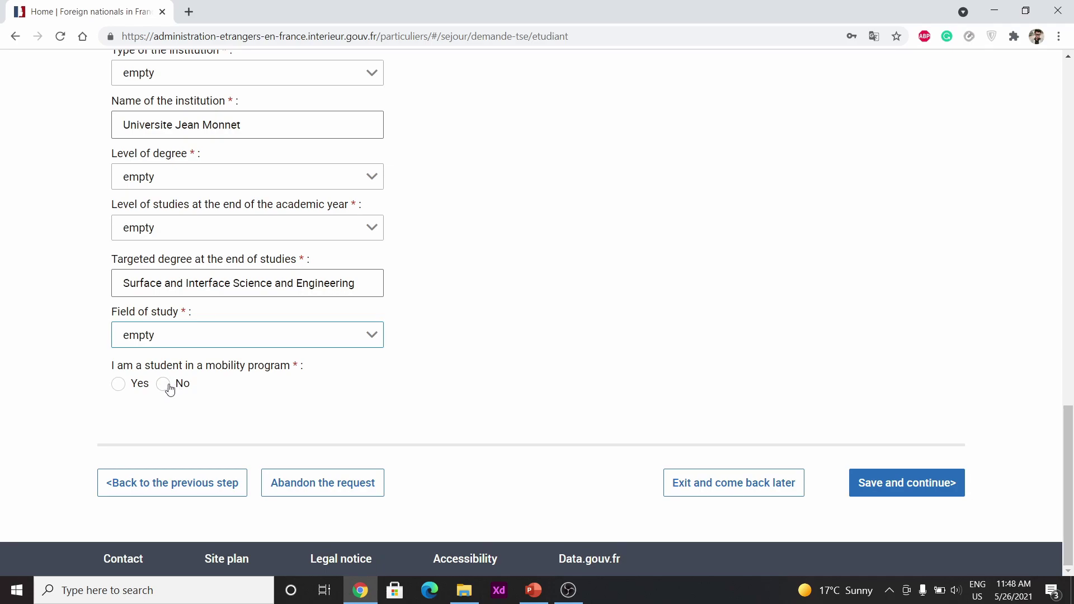
left_click(163, 384)
left_click(162, 384)
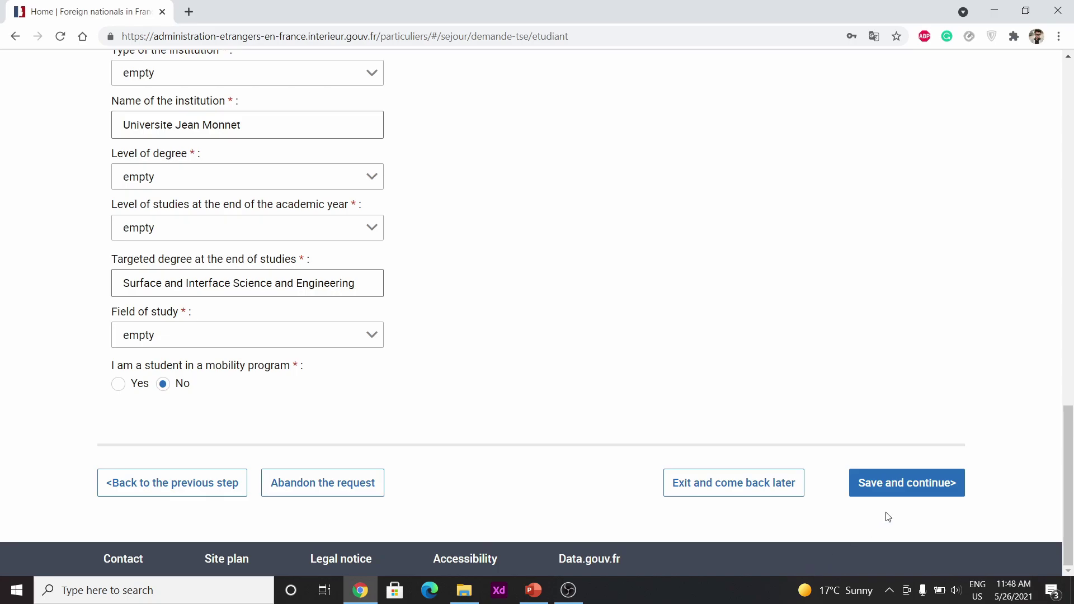
left_click(916, 494)
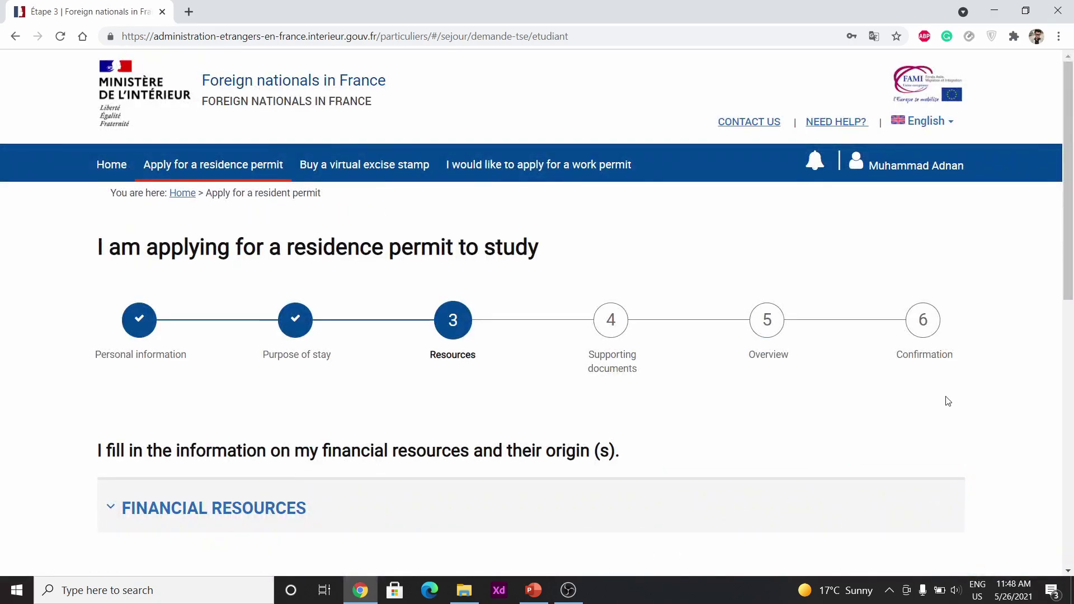
Confirm the 415 and 350 resources (765 €/month total) and save the Resources step.
left_click_drag(1073, 253, 1073, 355)
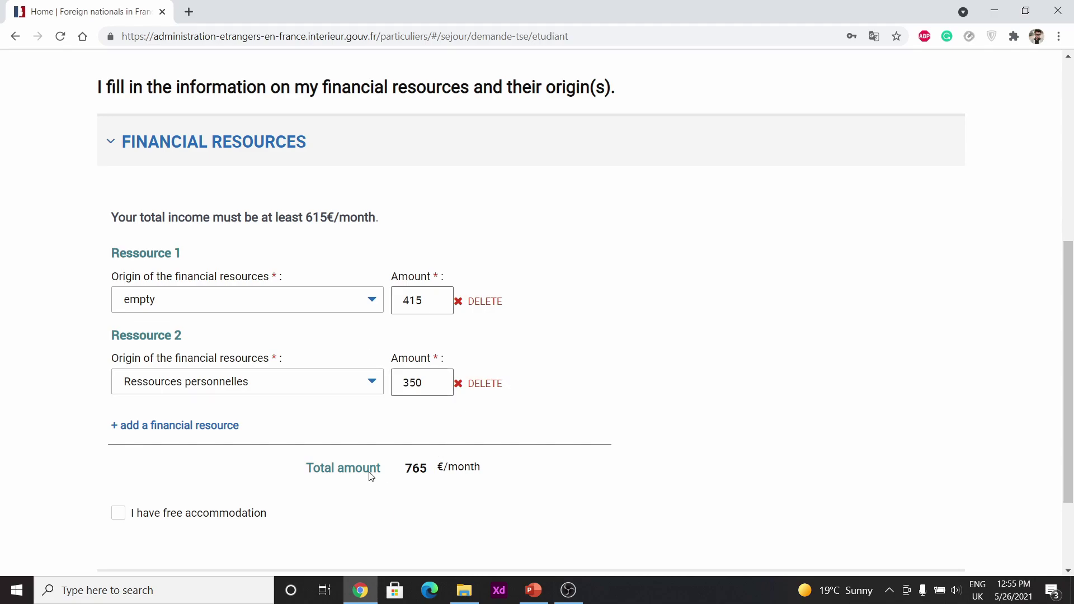
scroll(480, 463, "down", 2)
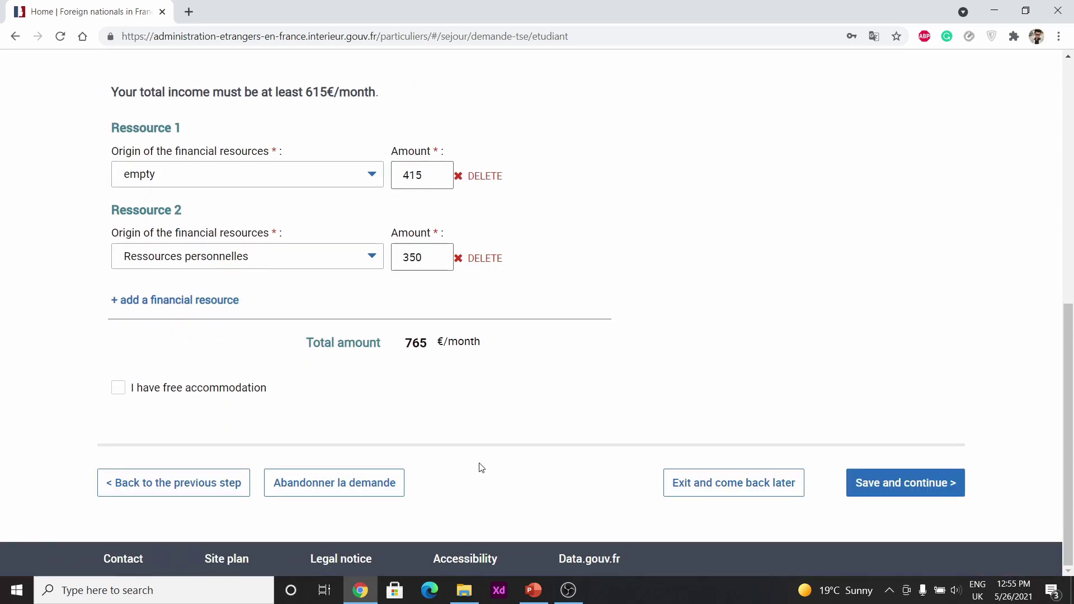
left_click(868, 485)
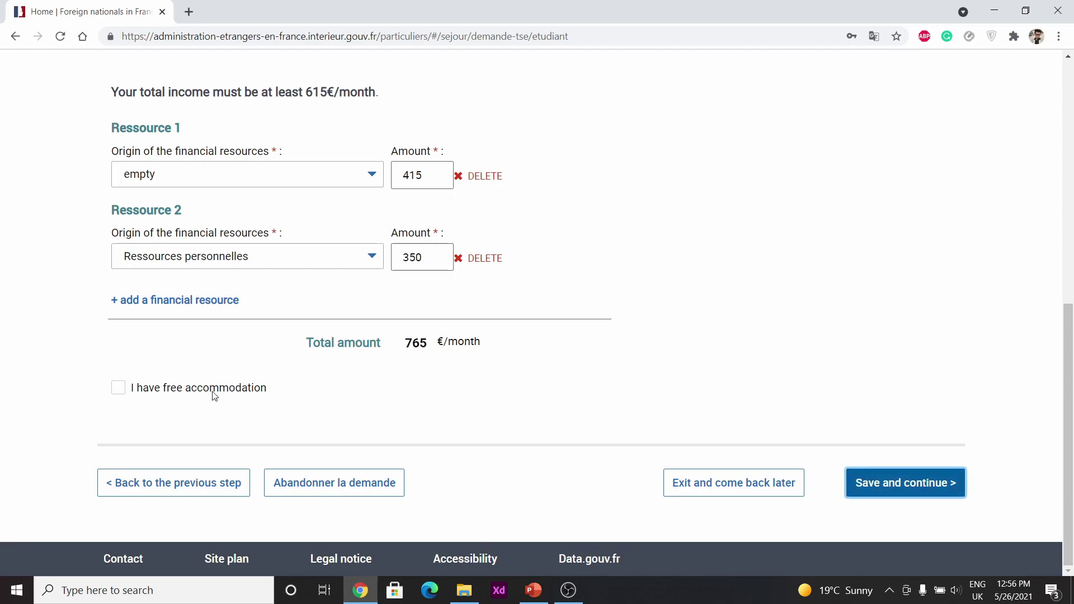
left_click(944, 485)
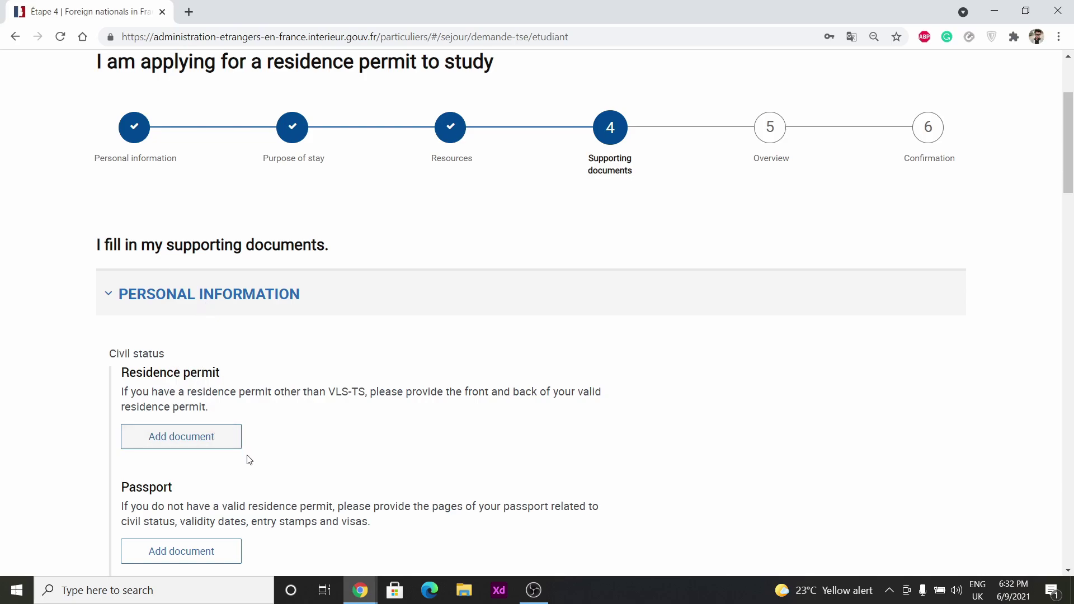
scroll(247, 459, "down", 1)
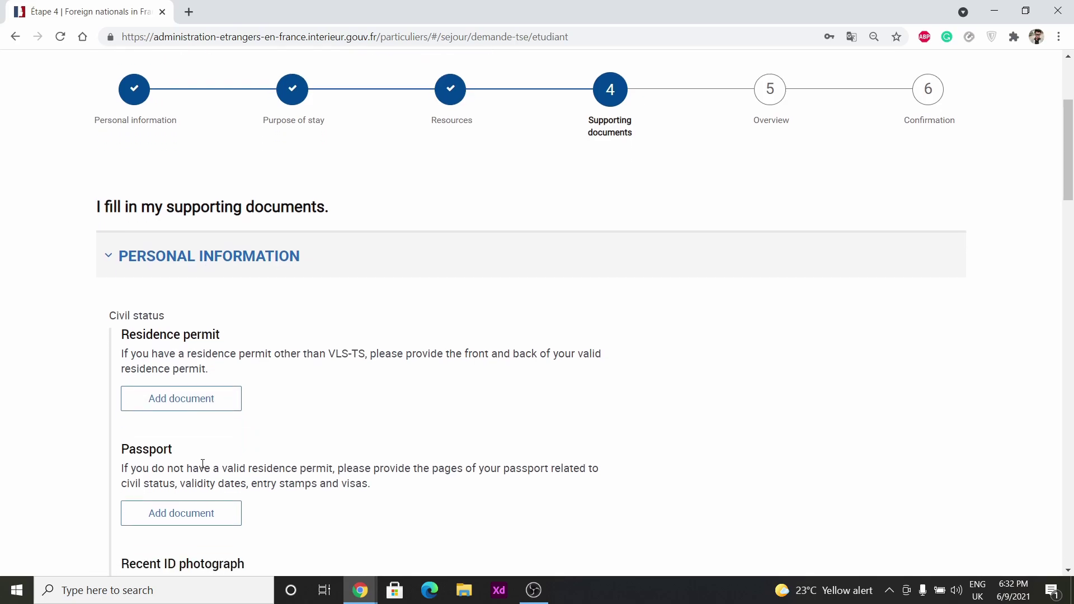
scroll(203, 463, "down", 1)
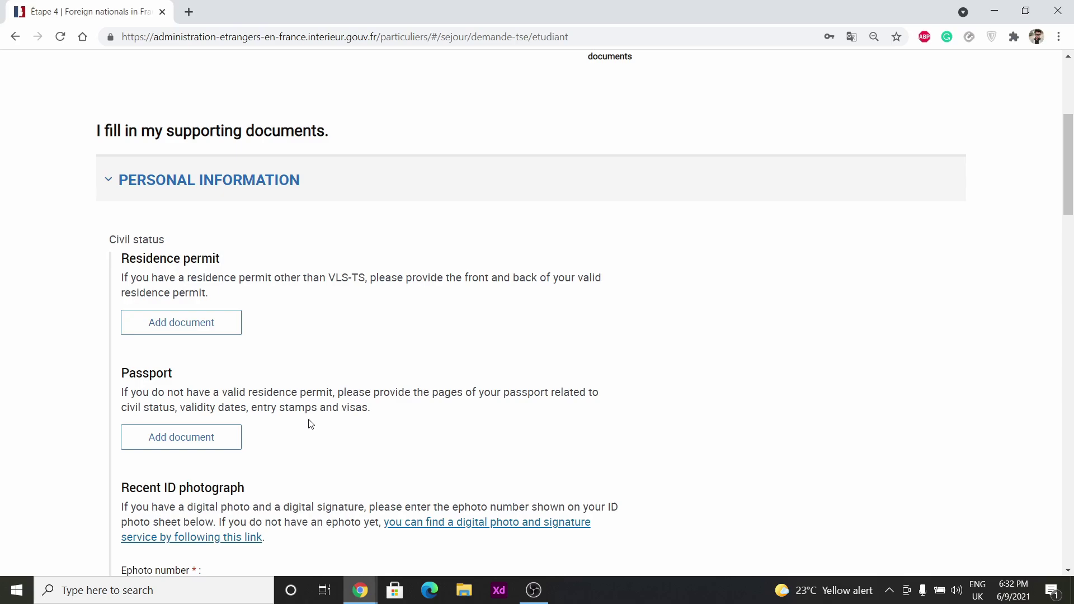
scroll(310, 424, "down", 3)
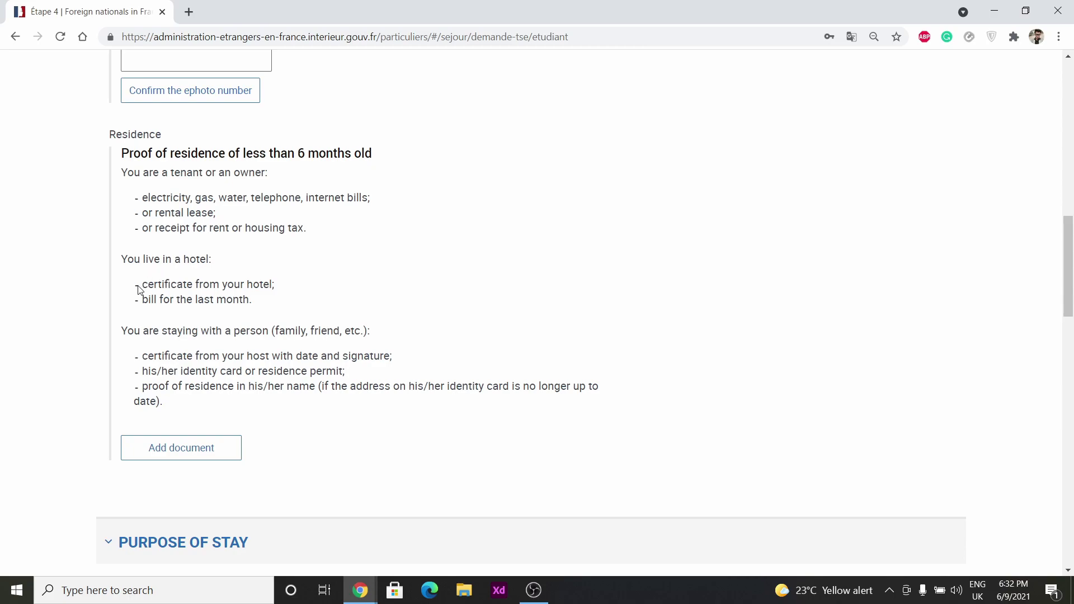
left_click_drag(139, 290, 187, 288)
left_click(253, 324)
scroll(340, 415, "down", 3)
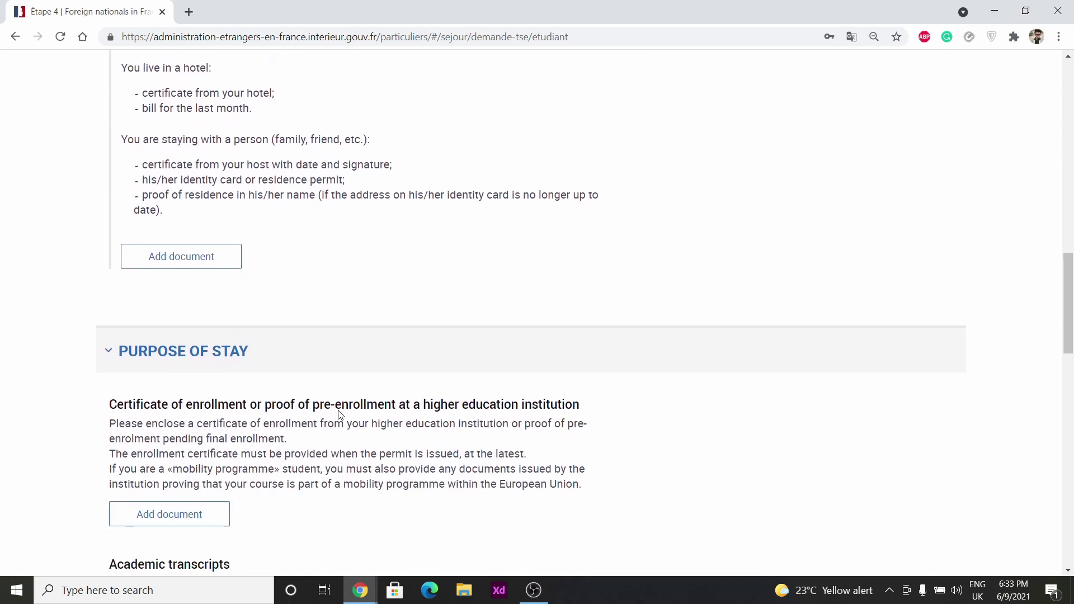
scroll(339, 408, "down", 2)
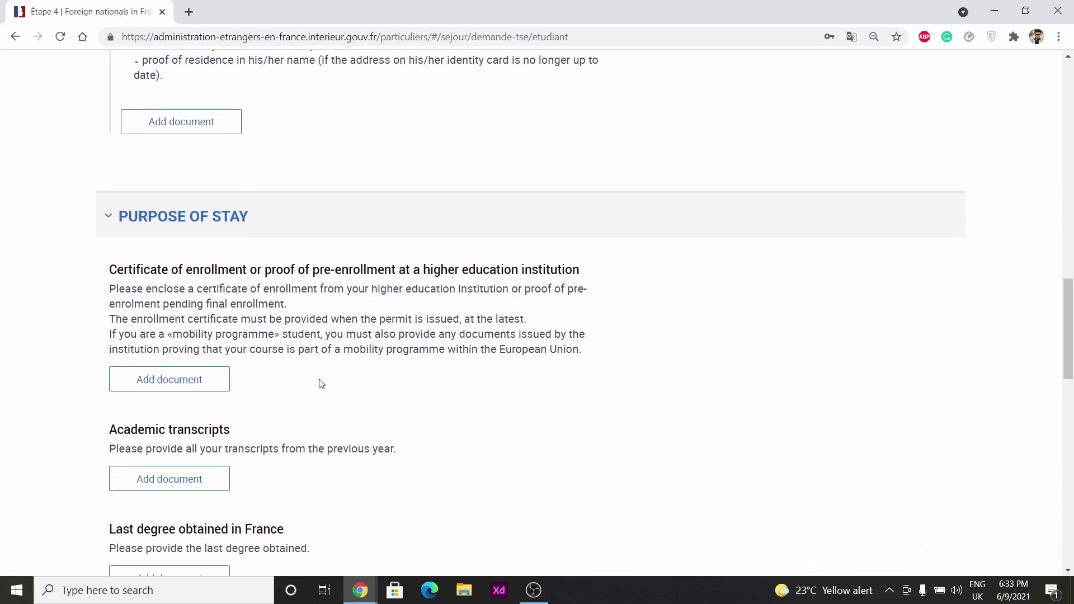
scroll(324, 391, "down", 2)
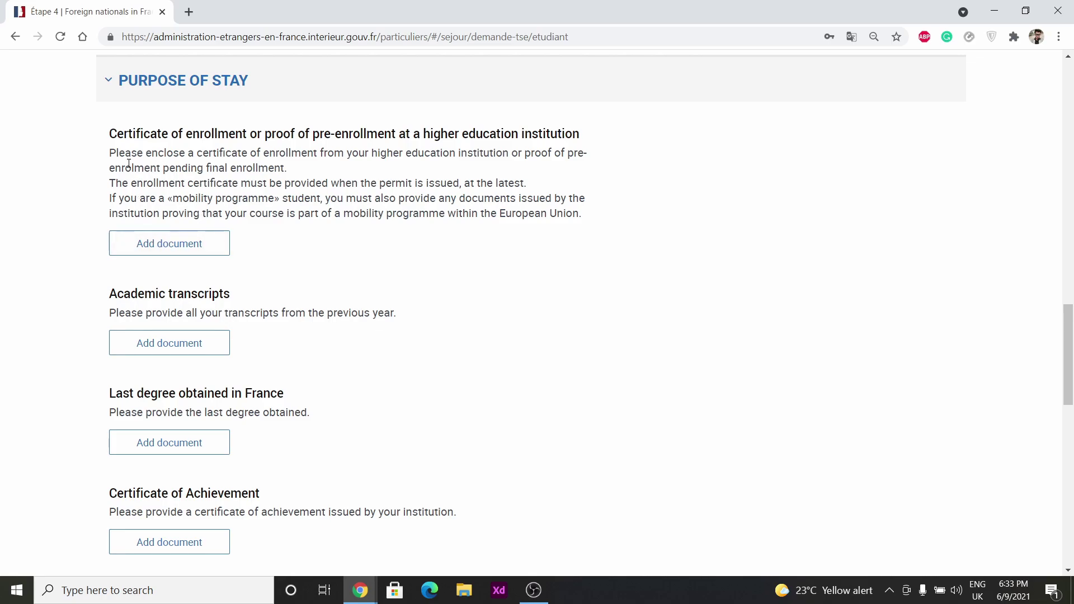
left_click_drag(139, 141, 161, 137)
scroll(240, 473, "down", 5)
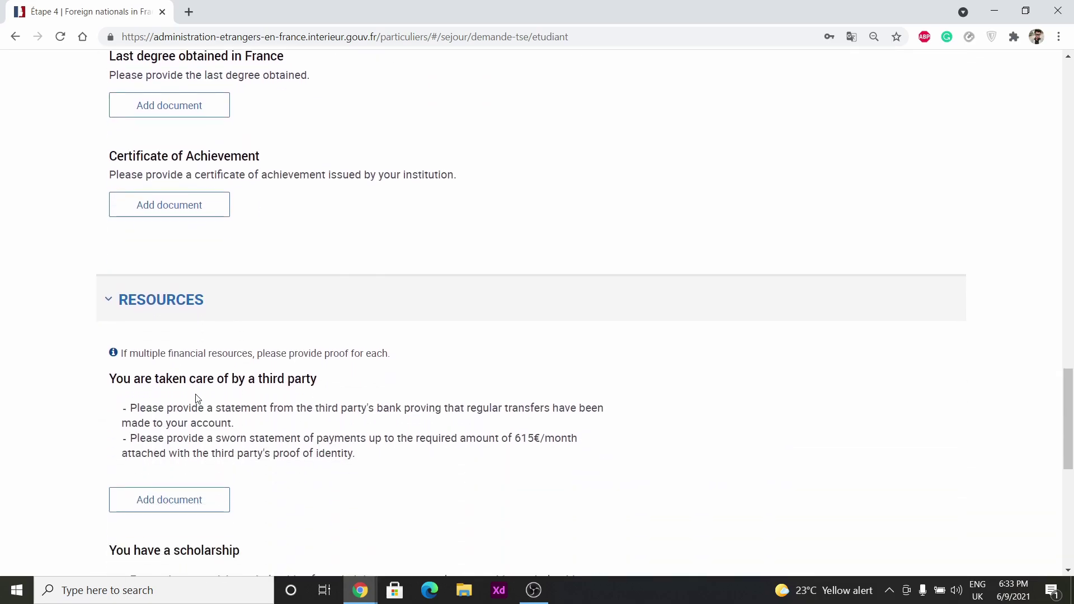
scroll(197, 398, "down", 3)
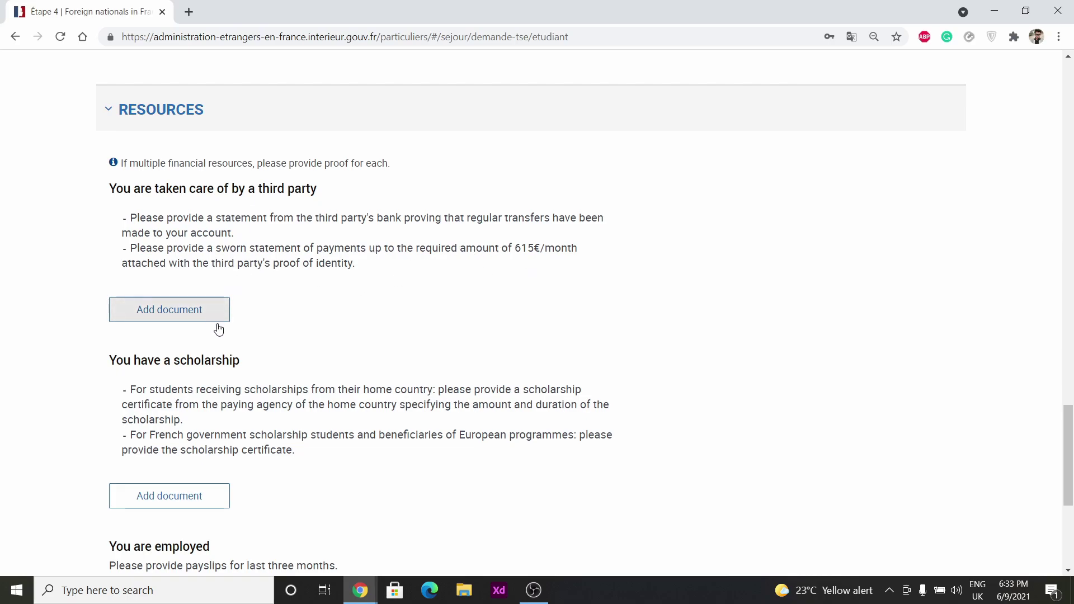
scroll(261, 386, "down", 2)
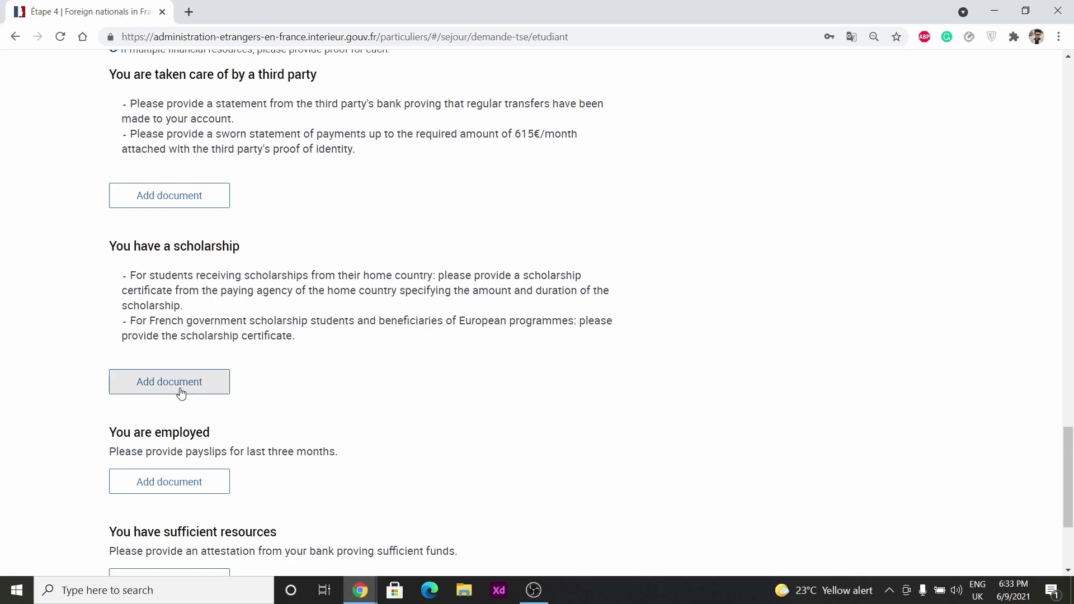
scroll(244, 413, "down", 3)
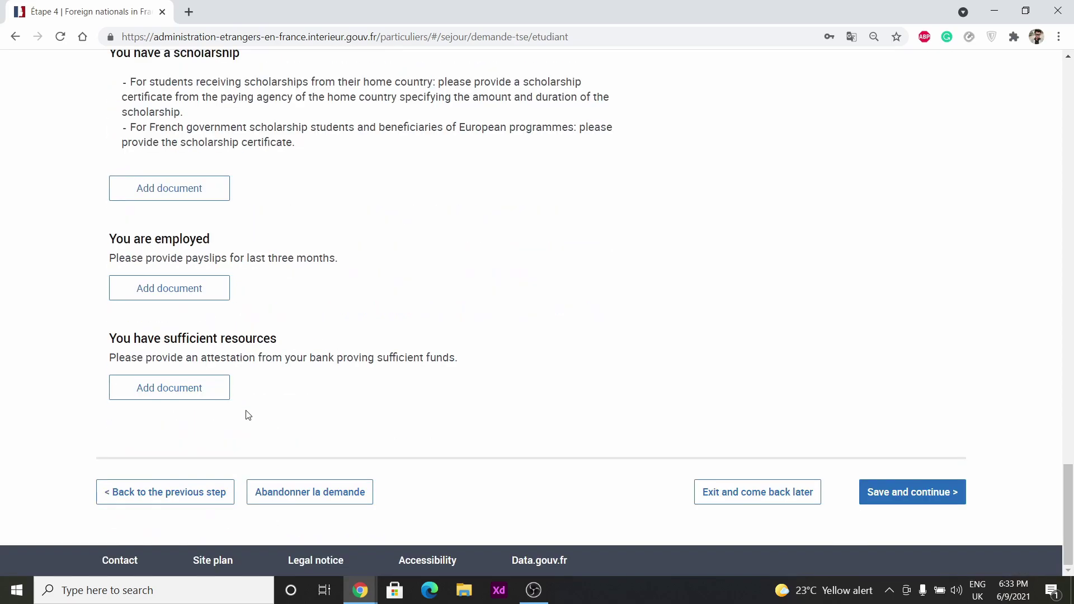
scroll(192, 190, "up", 2)
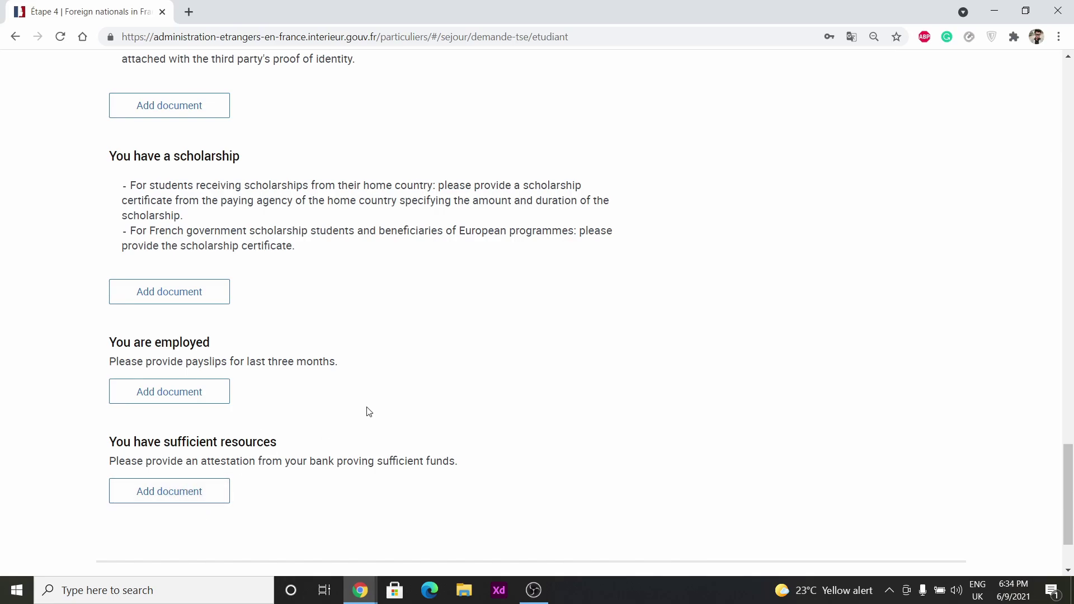
scroll(368, 411, "down", 2)
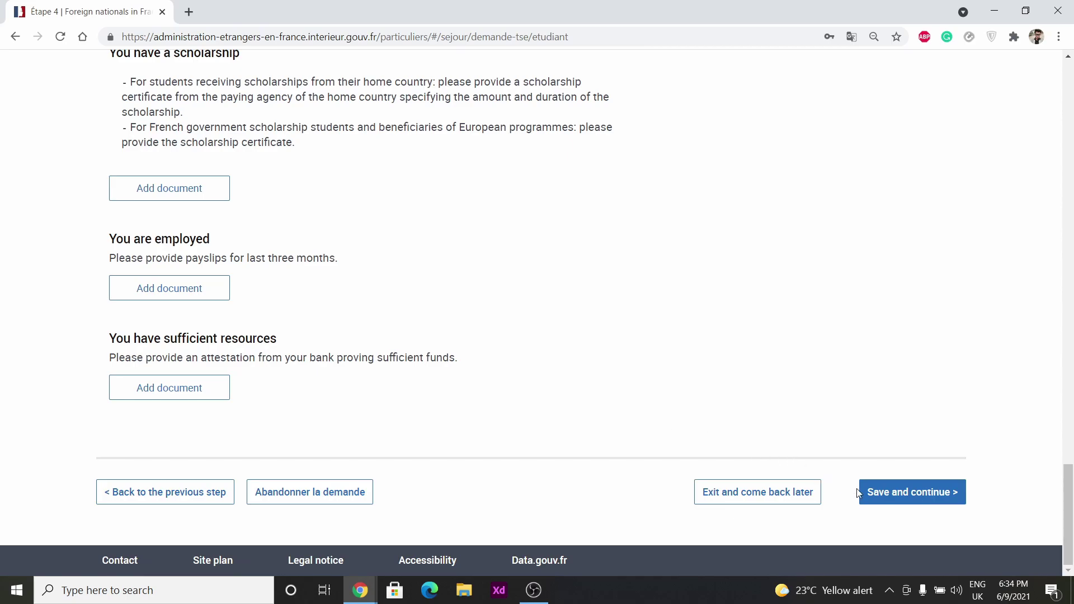
In full screen, review the uploaded documents, including the hotel proof-of-residence requirements.
left_click(873, 492)
key("F11")
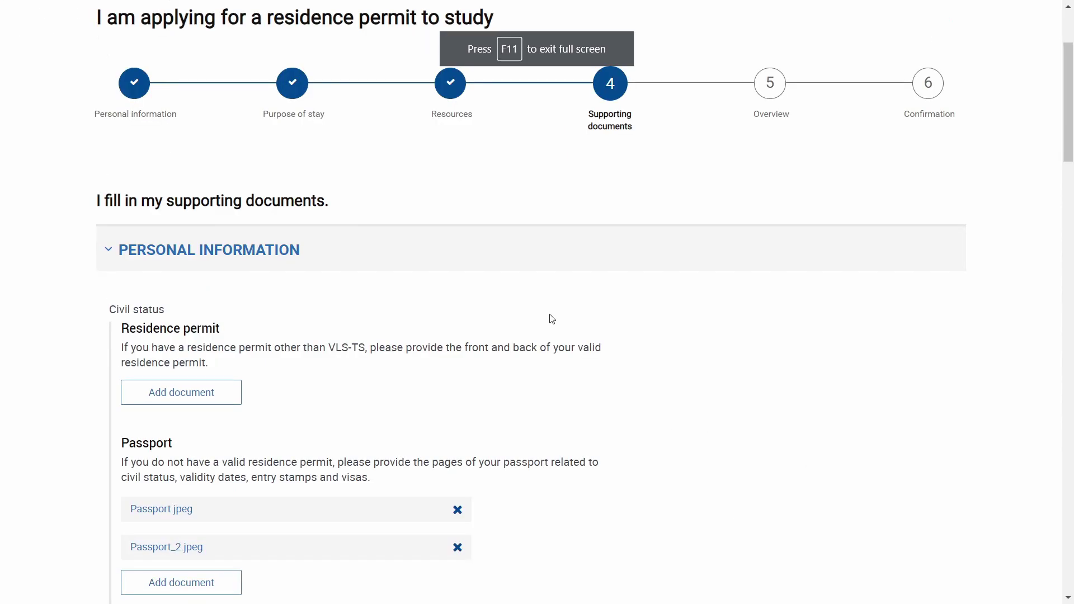
scroll(552, 319, "down", 2)
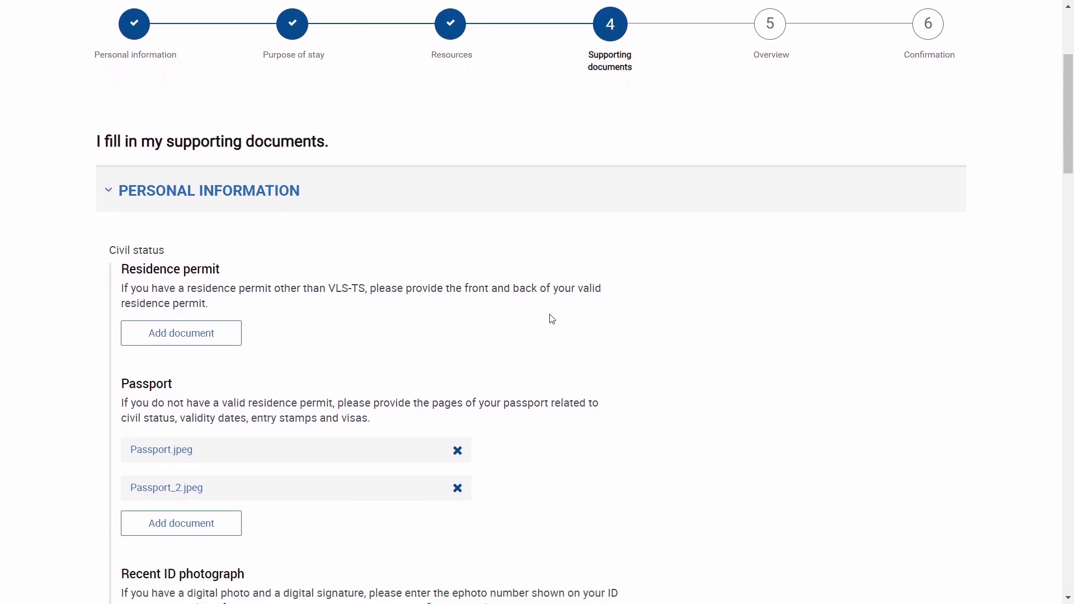
scroll(552, 319, "down", 3)
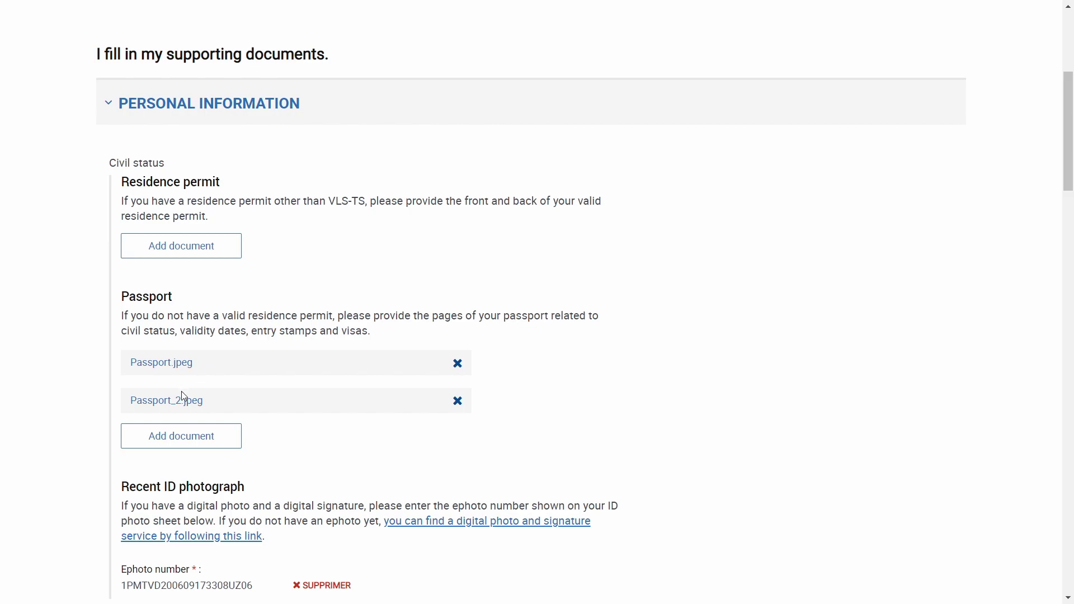
scroll(181, 392, "down", 6)
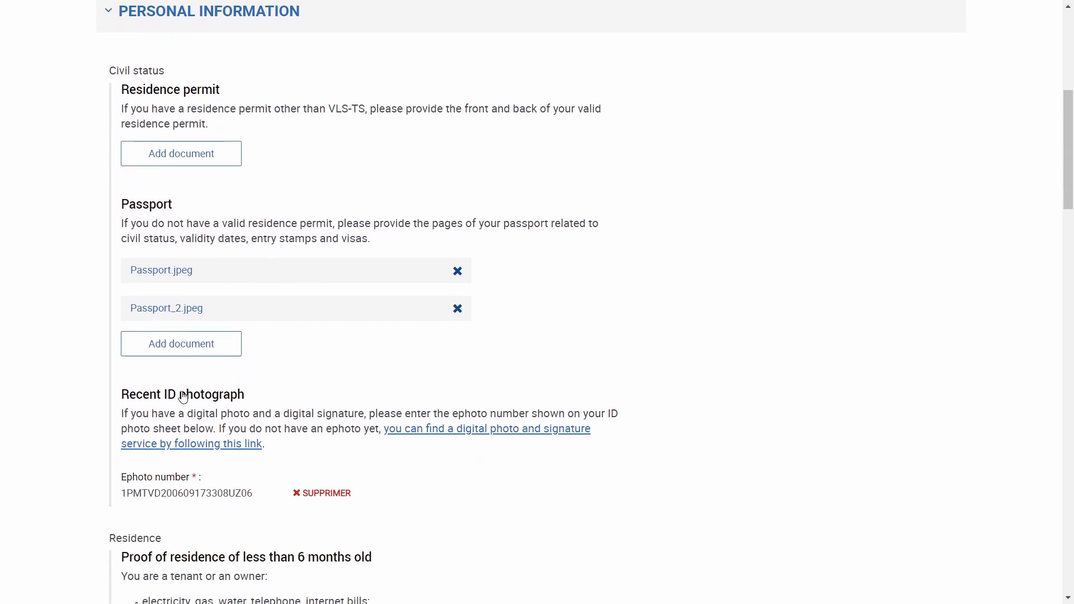
scroll(168, 383, "down", 15)
scroll(175, 386, "up", 6)
scroll(177, 391, "down", 1)
scroll(176, 389, "up", 6)
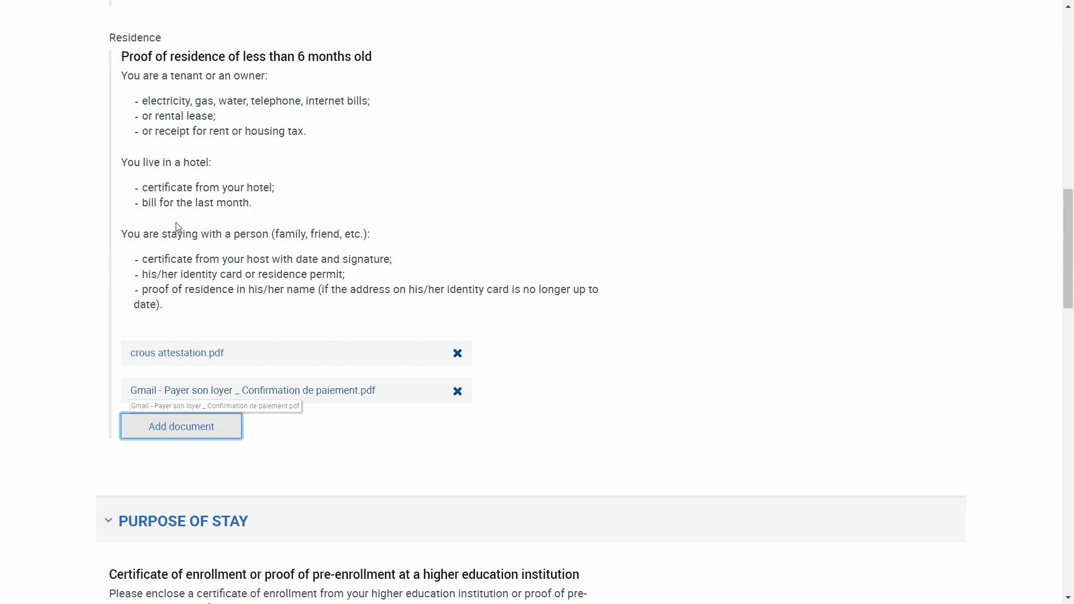
left_click_drag(247, 202, 142, 188)
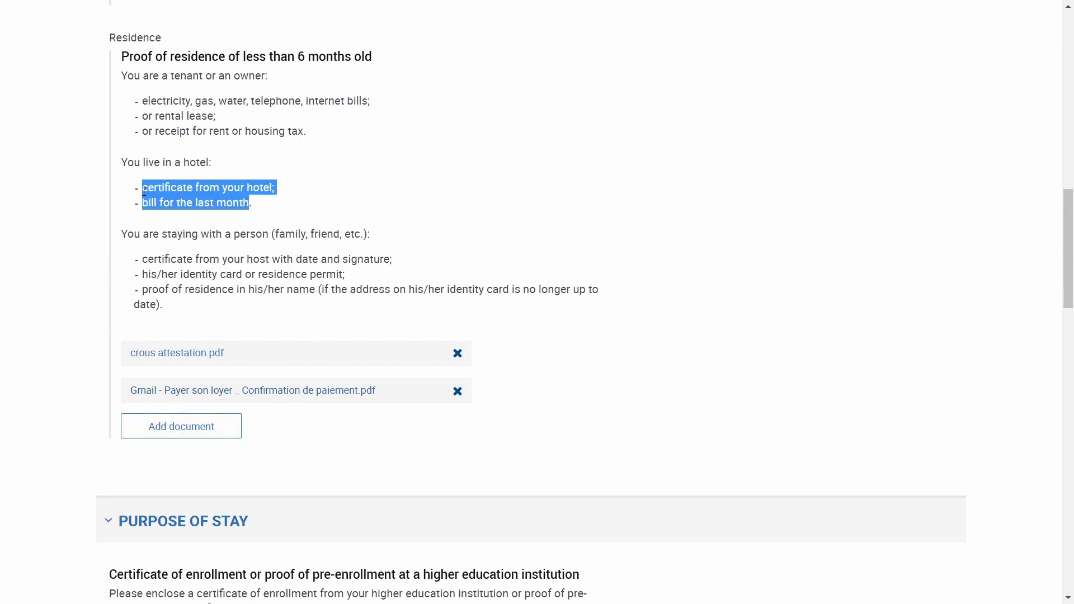
left_click(375, 180)
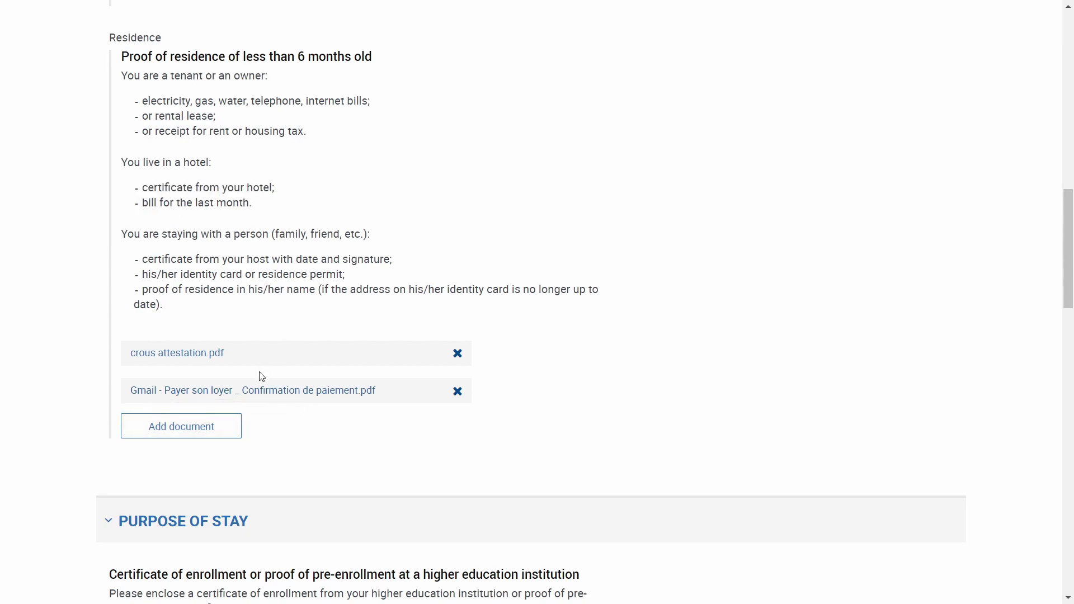
Review the remaining document sections and save the supporting documents step.
scroll(262, 377, "down", 3)
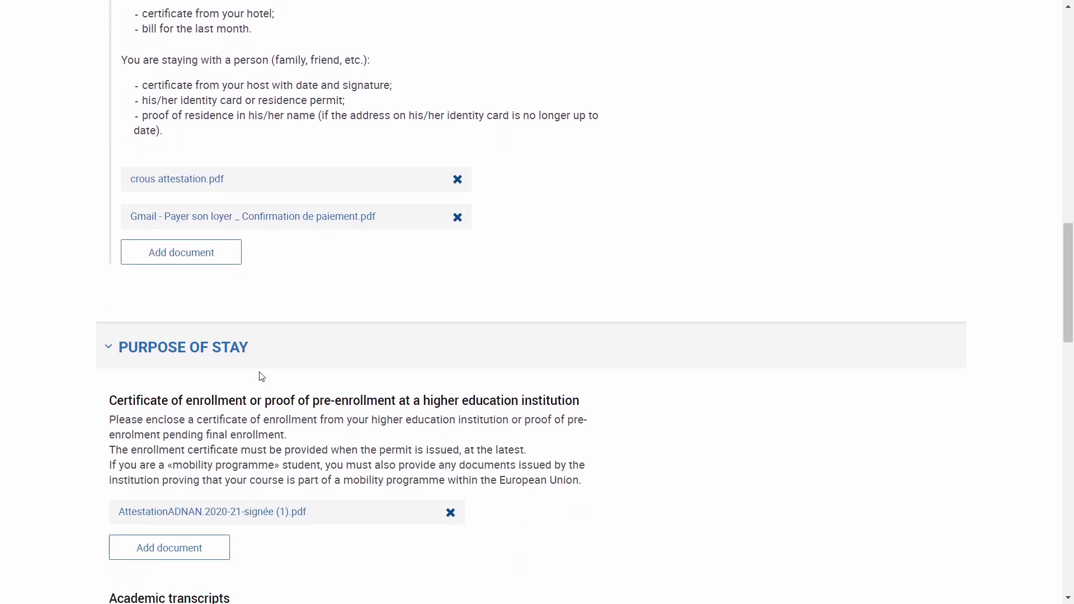
scroll(262, 376, "down", 2)
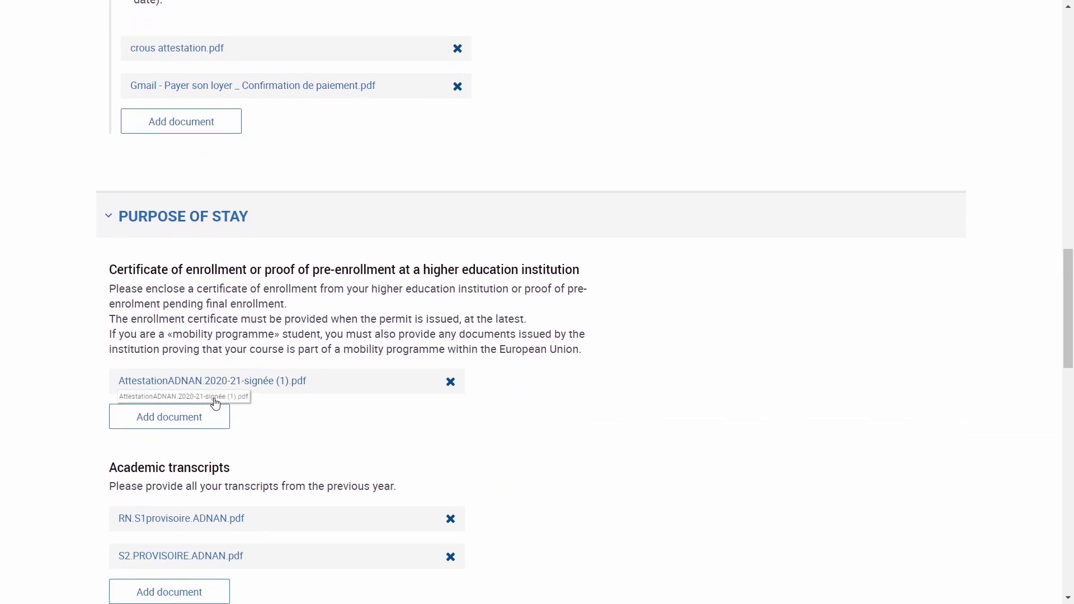
scroll(300, 414, "down", 2)
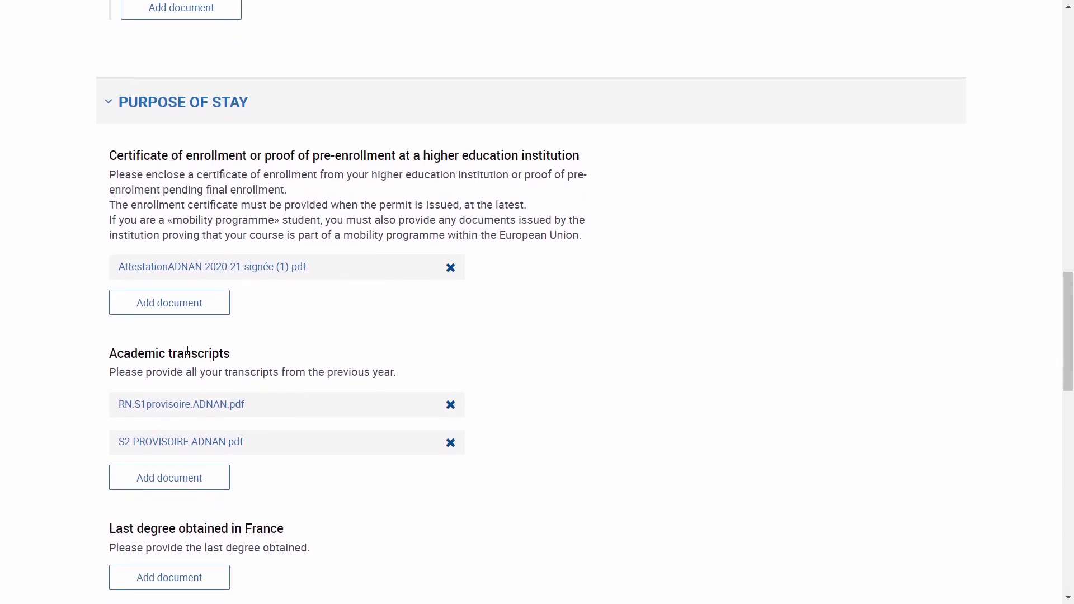
scroll(187, 351, "down", 4)
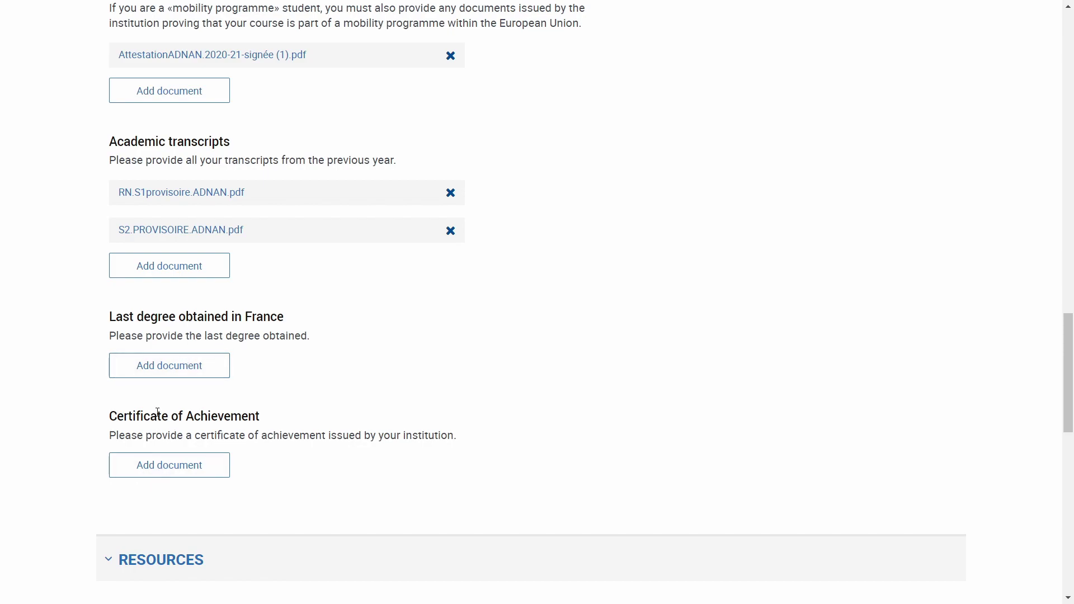
scroll(157, 412, "down", 7)
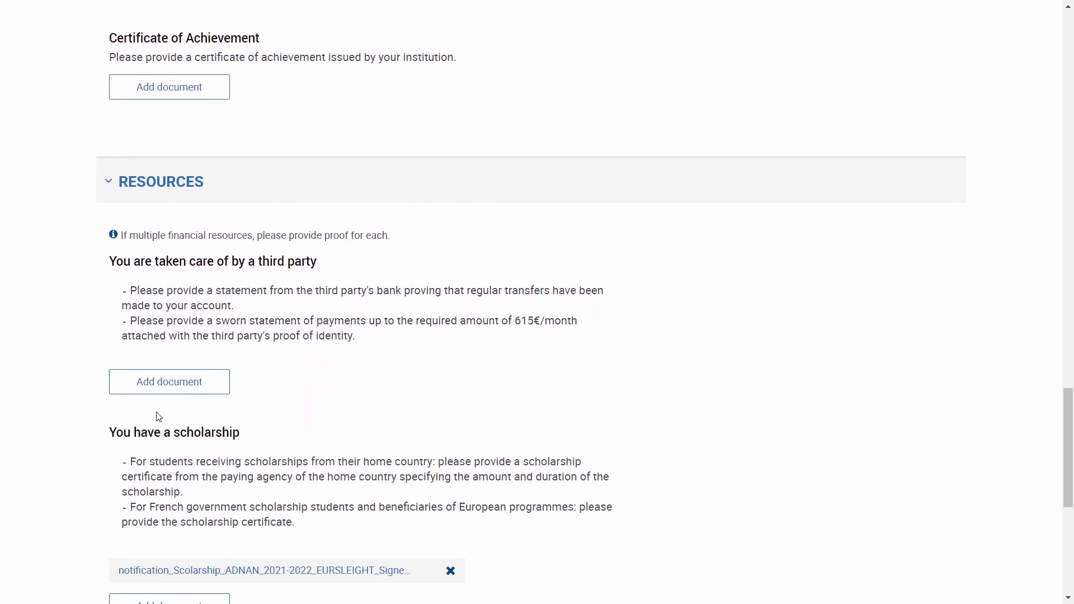
scroll(158, 413, "down", 7)
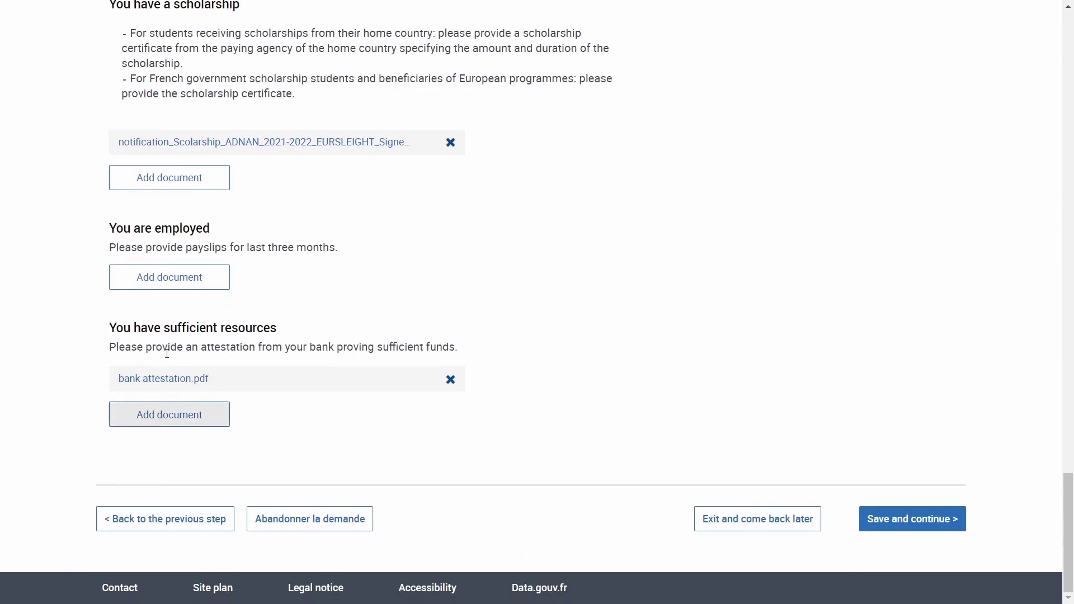
left_click(879, 522)
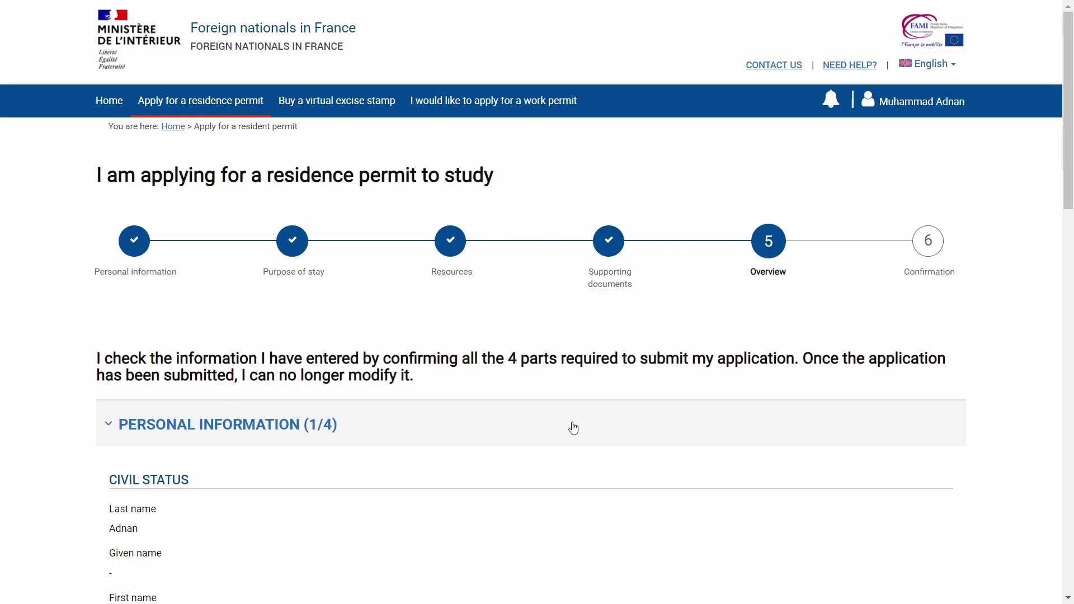
Paste the prepared message into 'Comments to the administration' and confirm the remaining entered information.
scroll(576, 428, "down", 3)
scroll(579, 428, "down", 10)
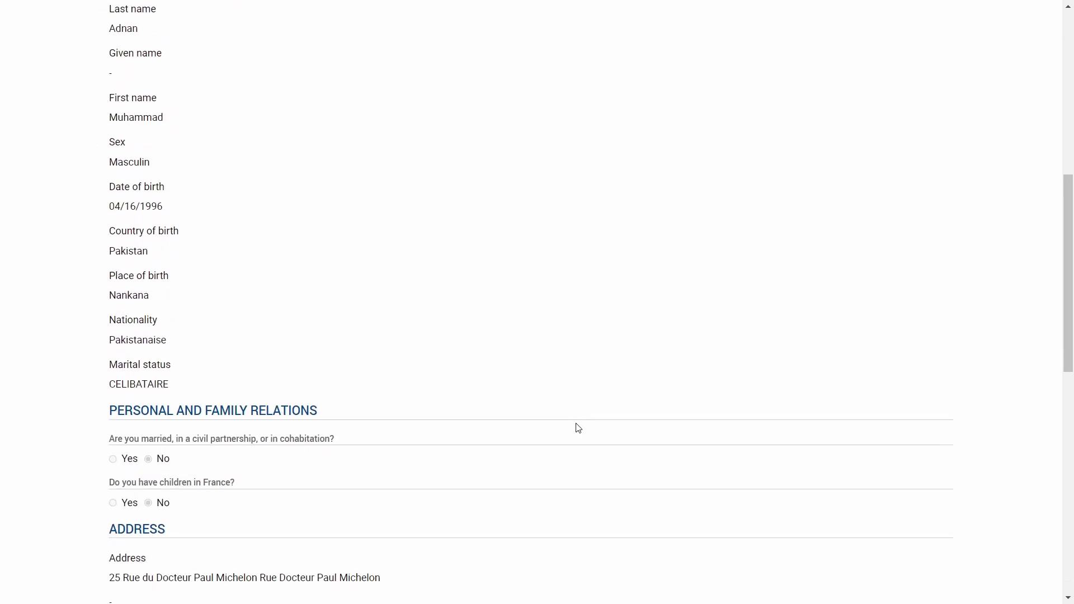
scroll(577, 429, "up", 1)
scroll(576, 427, "down", 2)
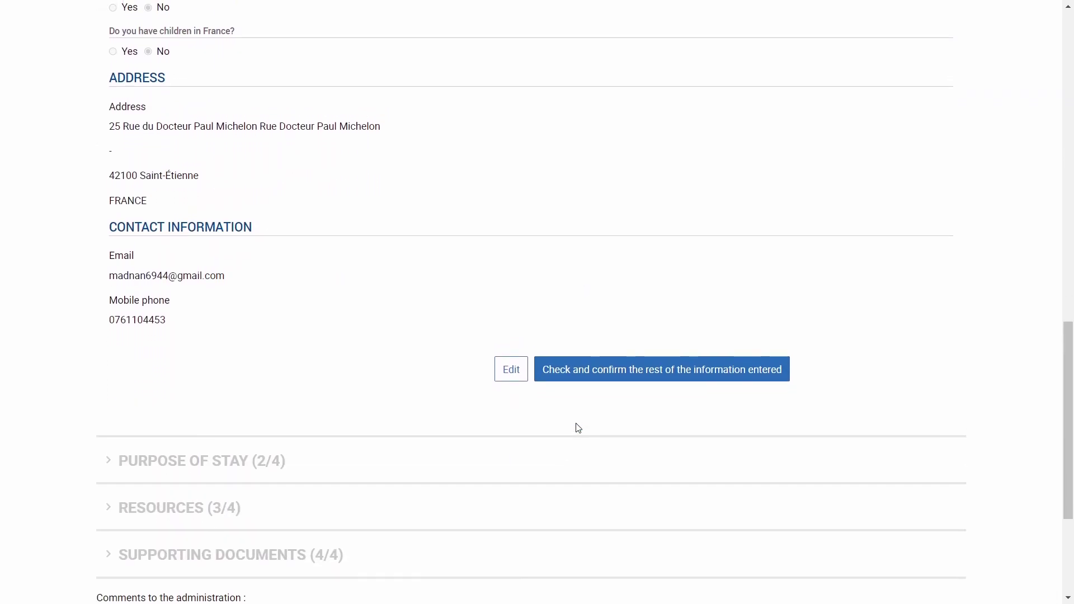
scroll(576, 427, "down", 3)
left_click(305, 438)
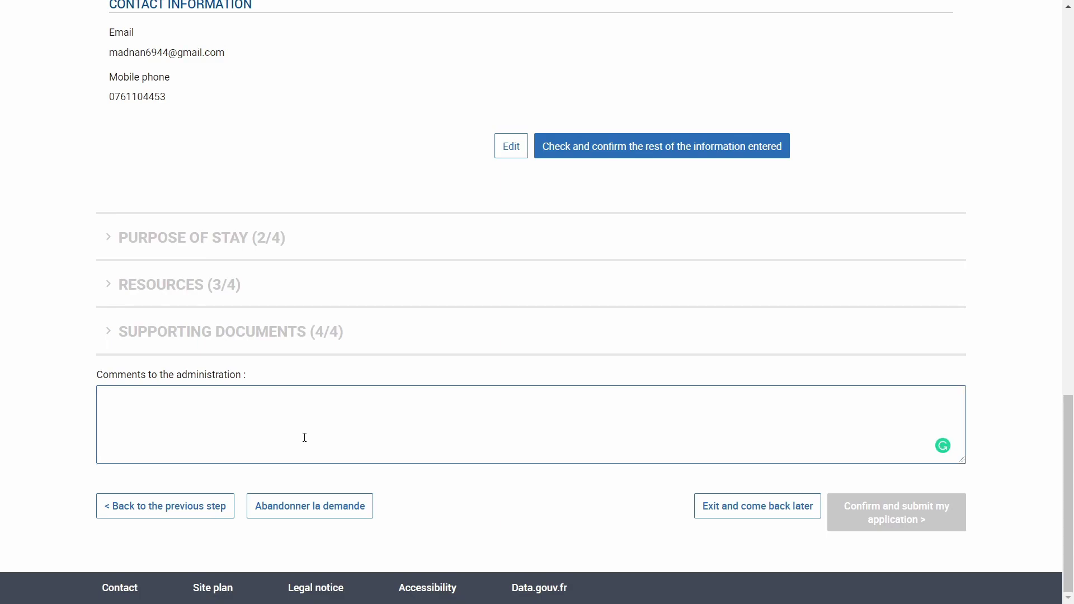
key("ctrl+v")
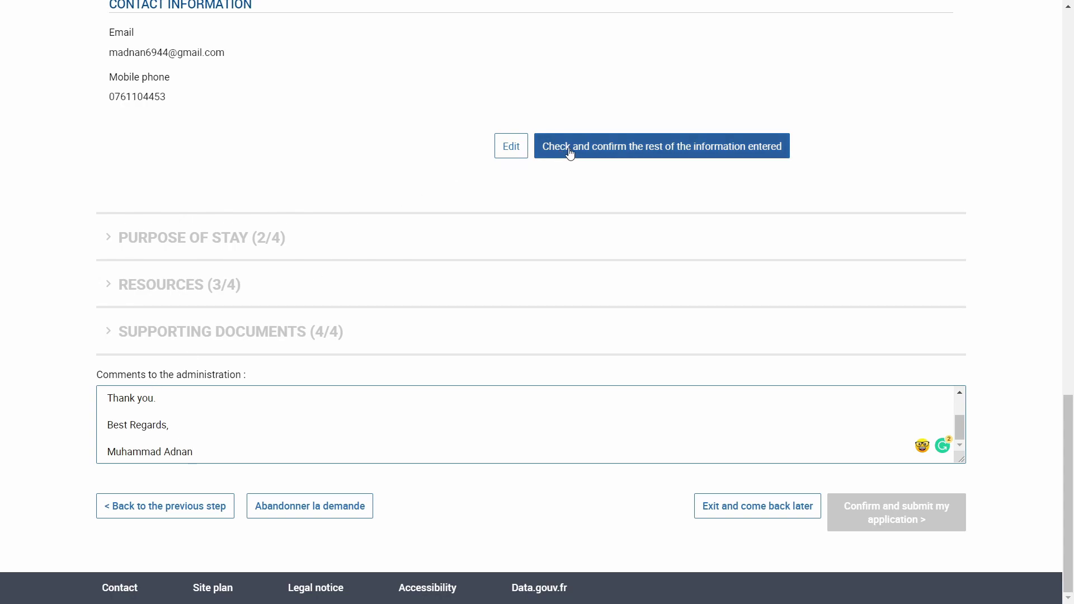
left_click(688, 148)
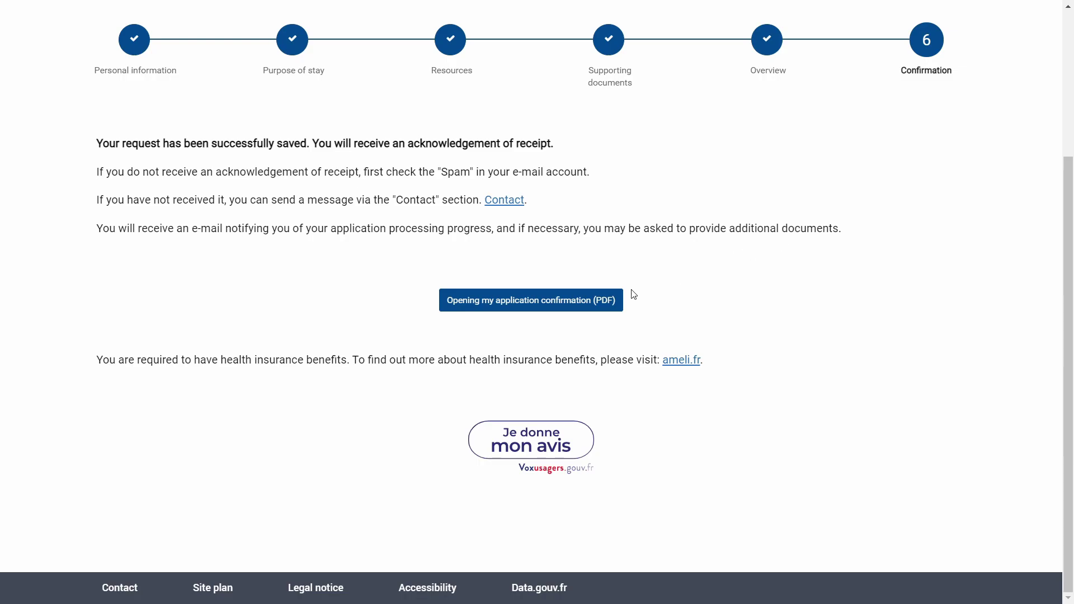
Download the application confirmation PDF from the confirmation page.
left_click(575, 313)
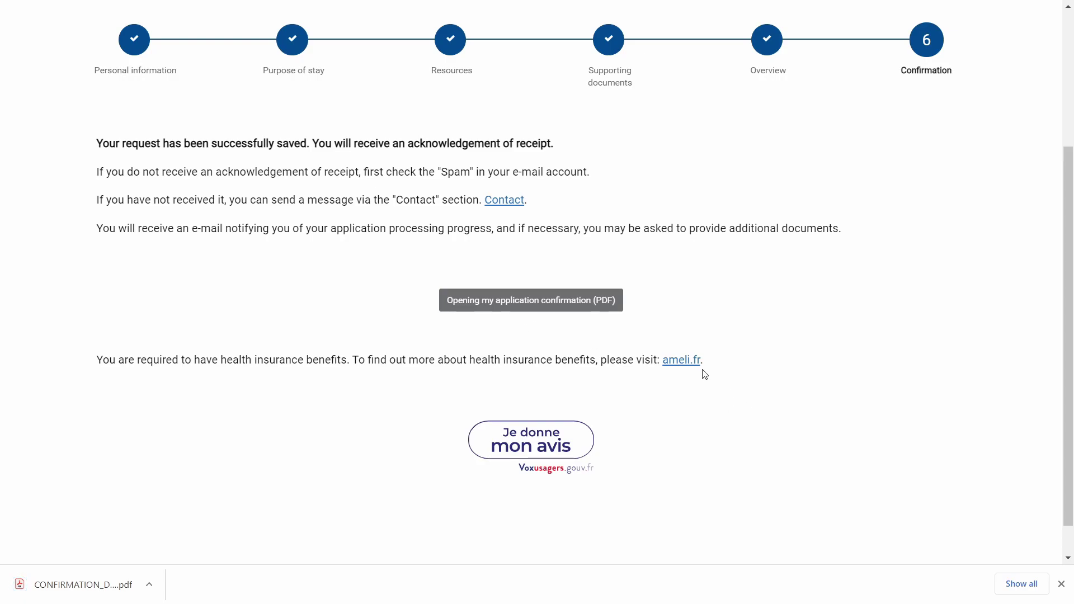
scroll(704, 374, "up", 3)
scroll(704, 374, "down", 3)
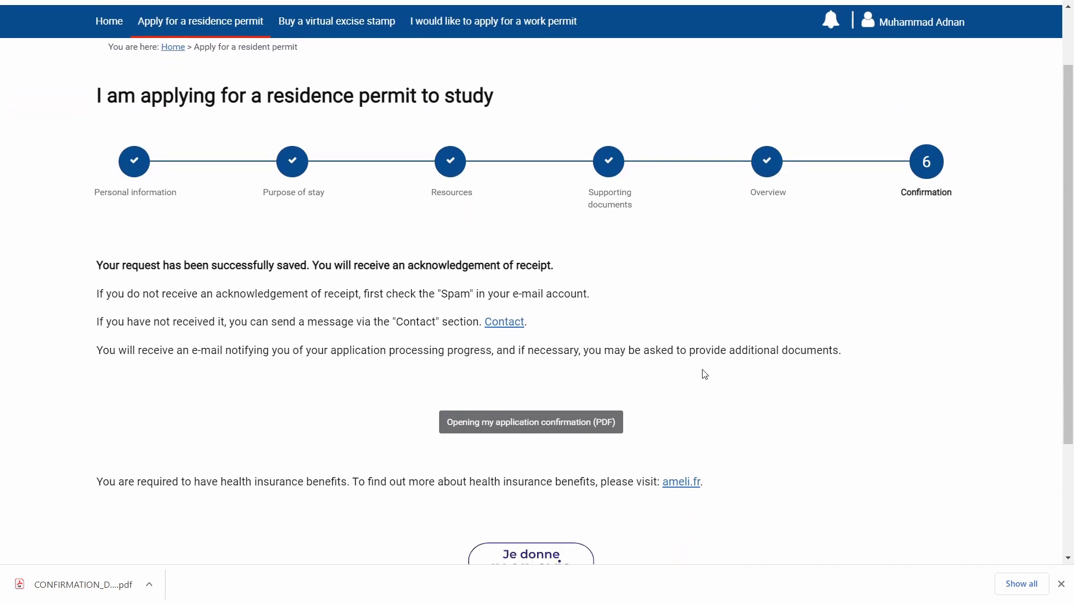
scroll(704, 375, "up", 3)
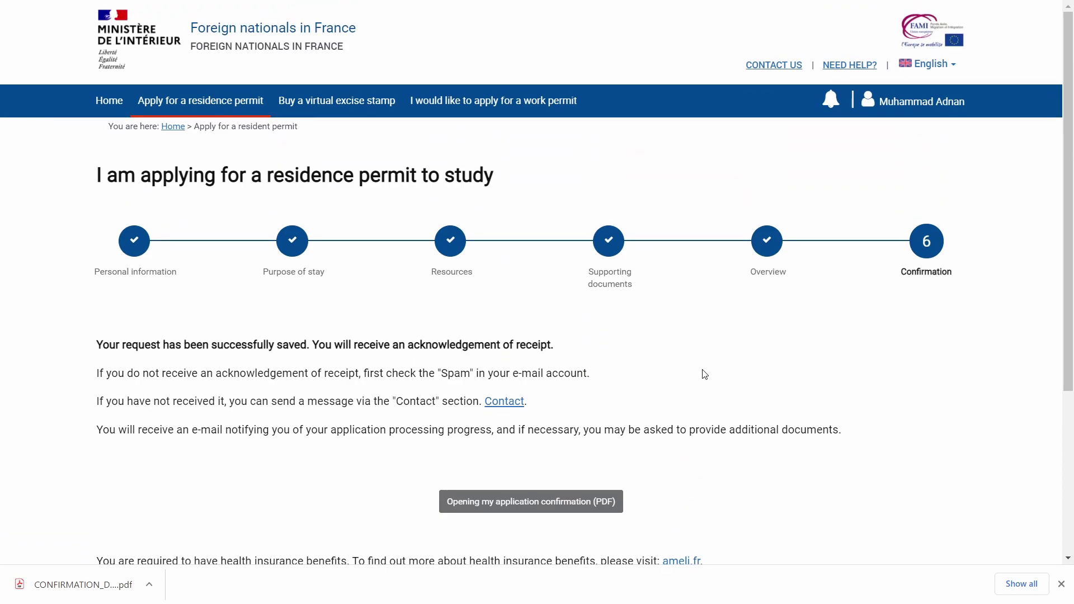